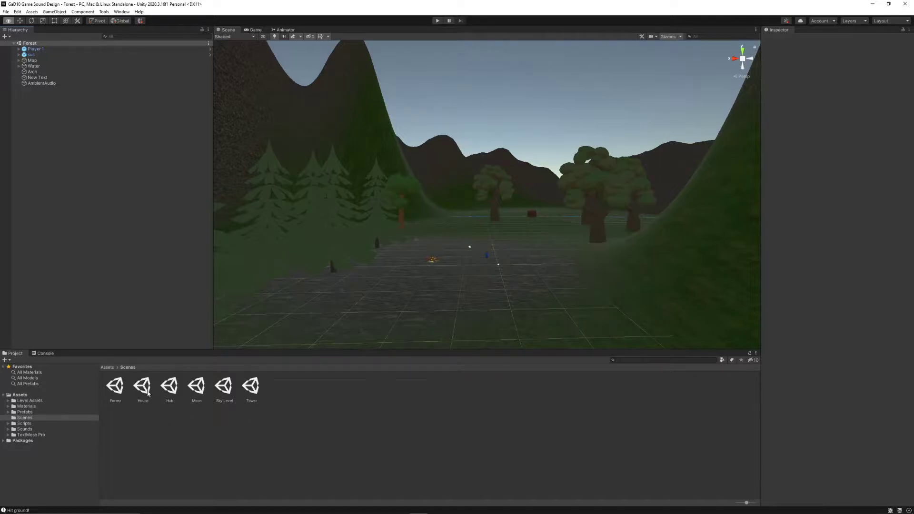
Step: Move Player 1 onto the grassy slope at about X -25.98, Y 3.32 and enter Play mode
click(116, 386)
right_drag(369, 298, 342, 224)
key(w)
click(98, 49)
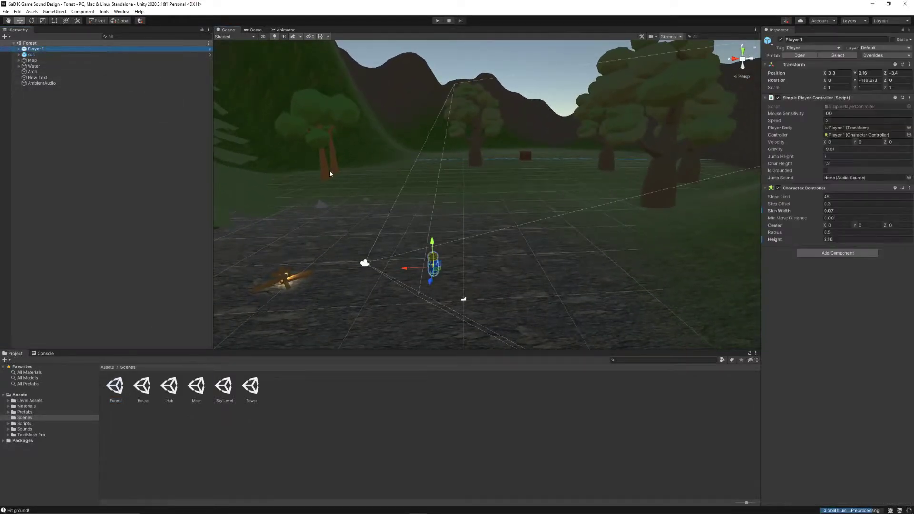
drag(412, 272, 619, 273)
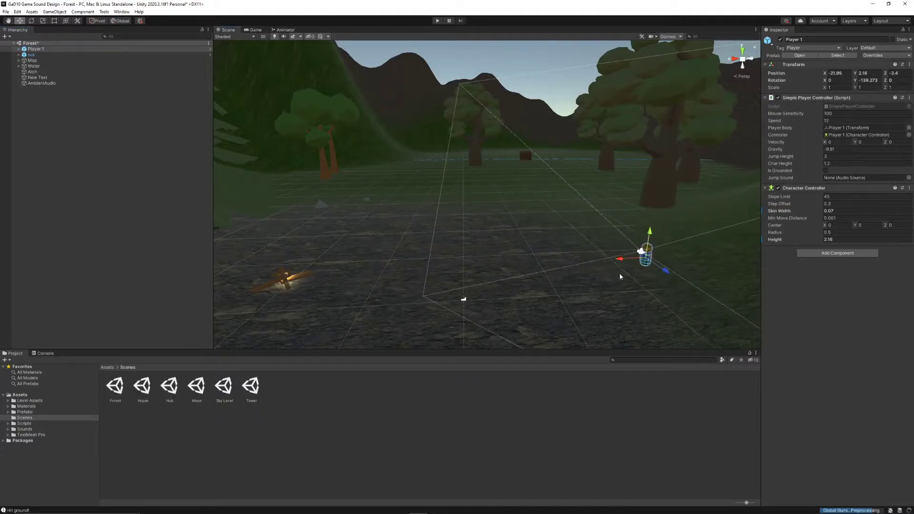
right_drag(346, 182, 403, 254)
drag(403, 254, 438, 235)
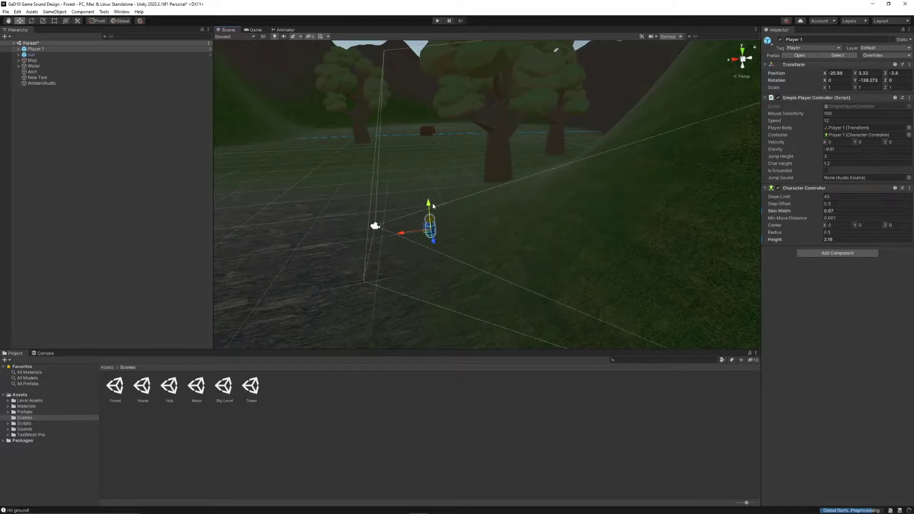
click(438, 21)
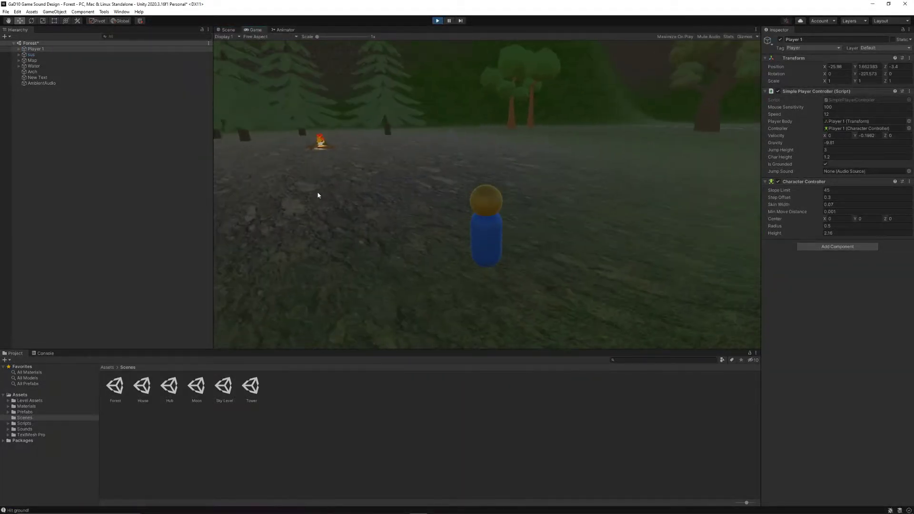
Step: Walk Player 1 up the grassy slope and through the forest among the trees
key(w)
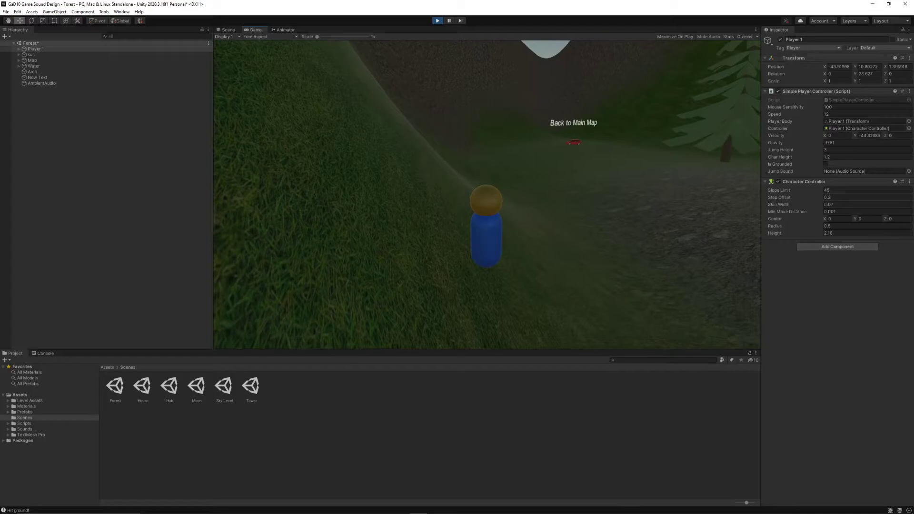
key(w)
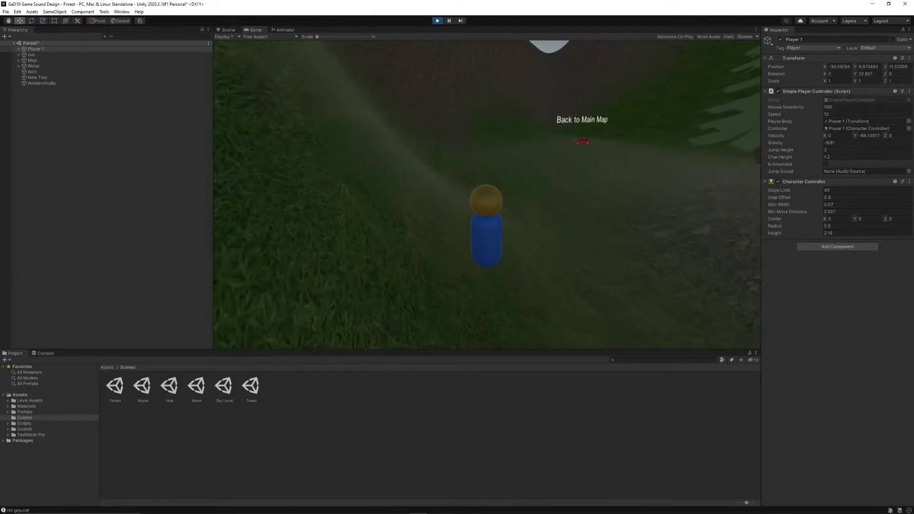
key(w)
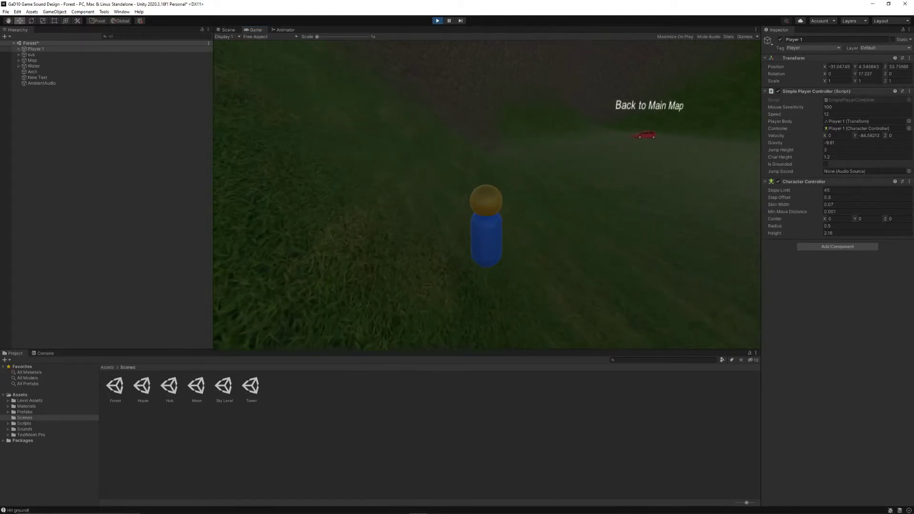
key(w)
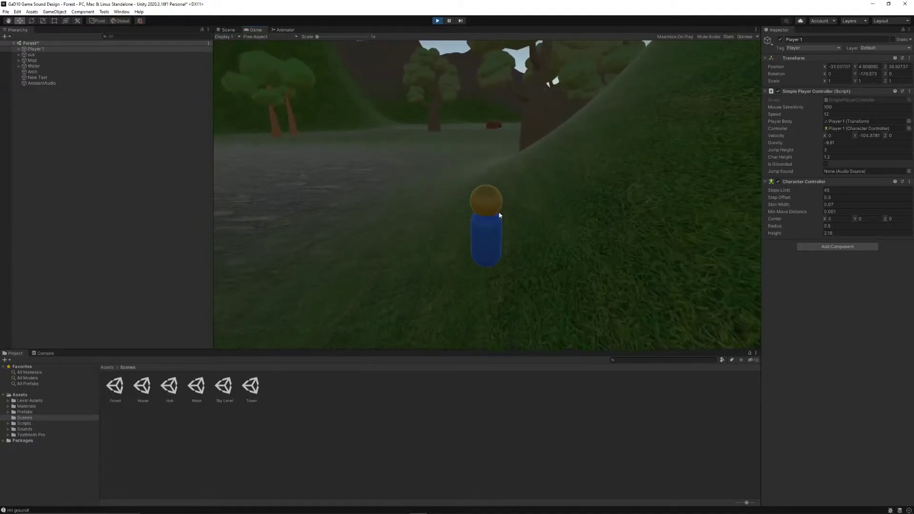
key(w)
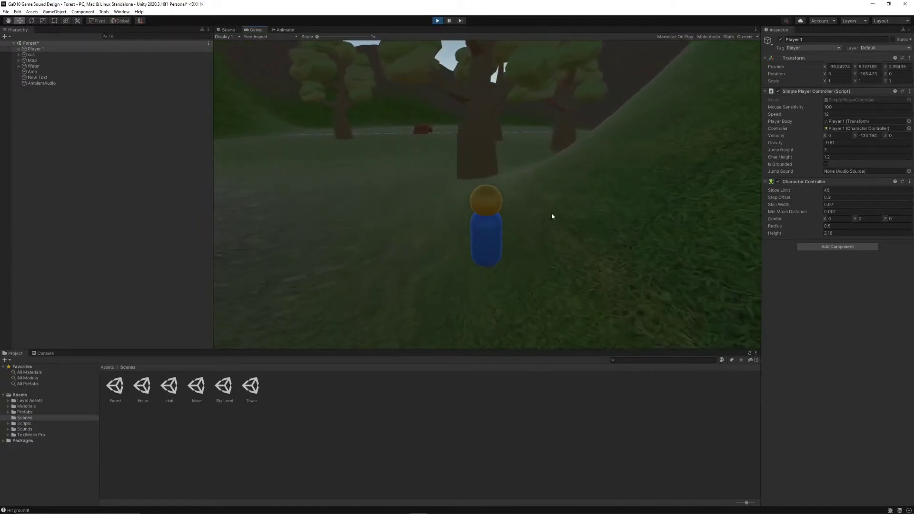
key(w)
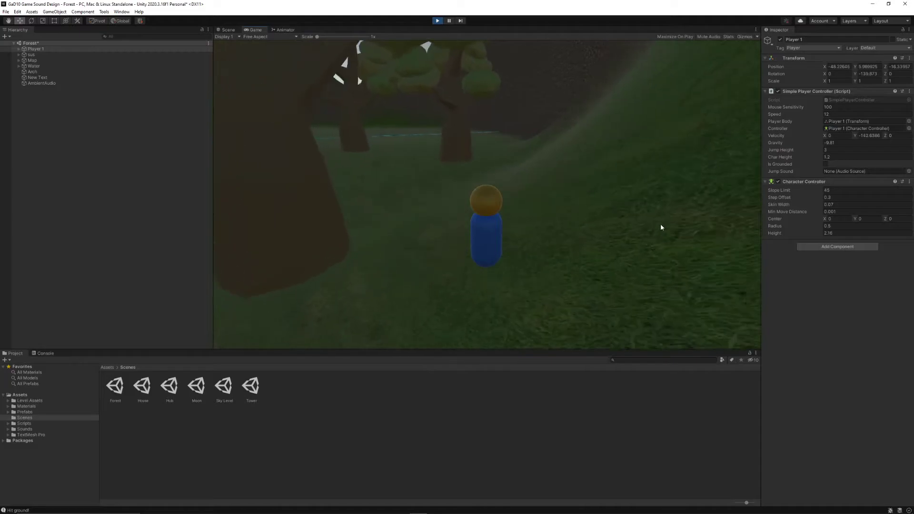
key(w)
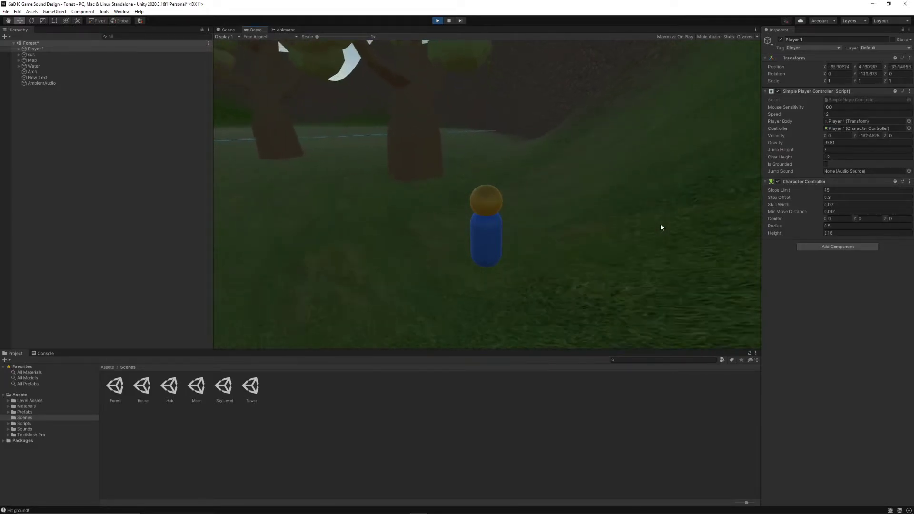
key(w)
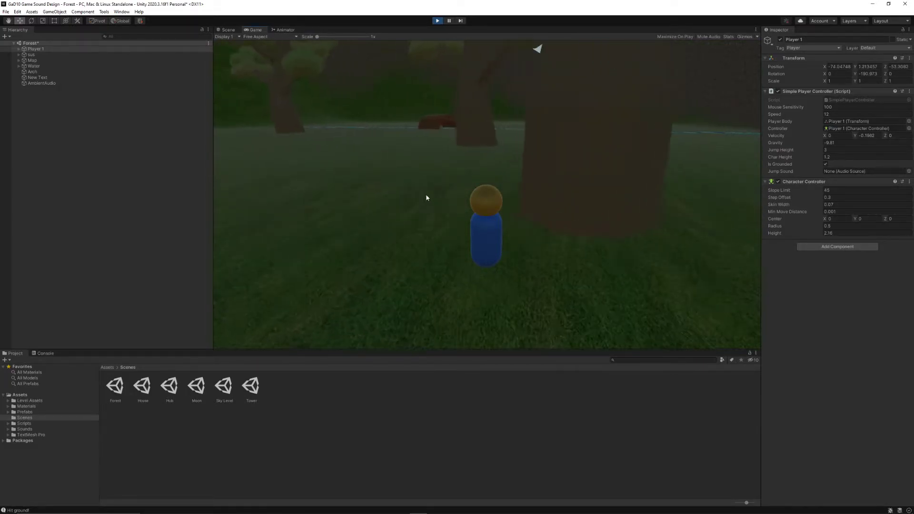
key(w)
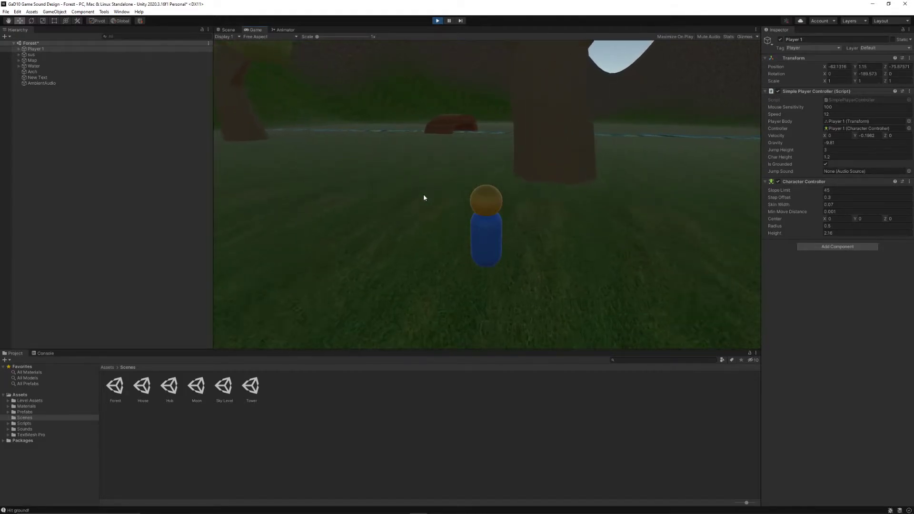
key(w)
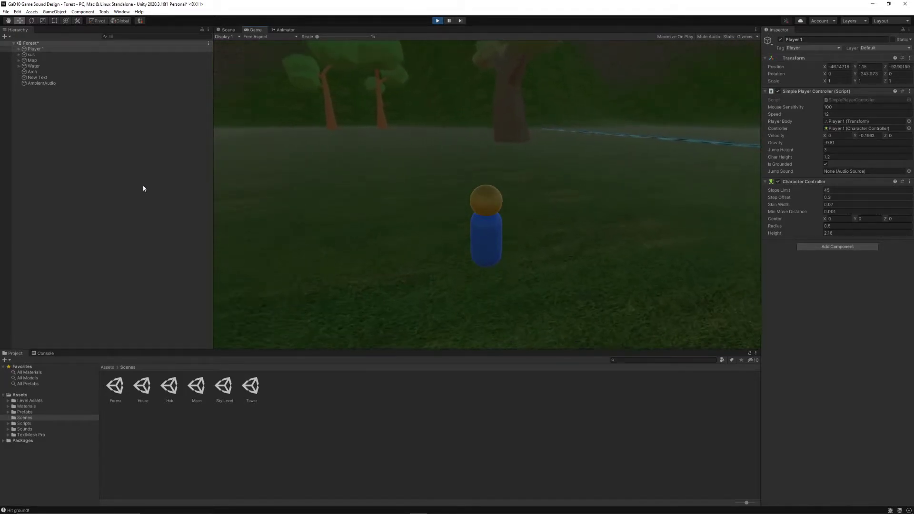
key(w)
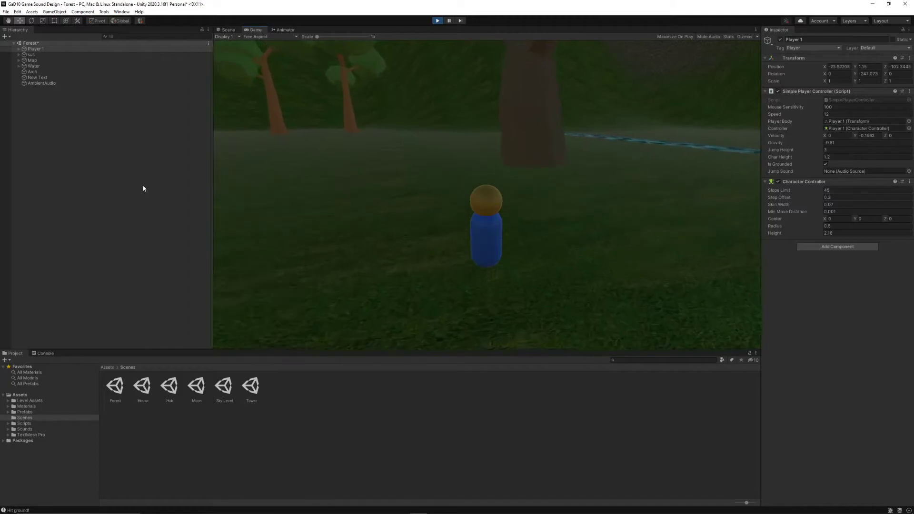
key(w)
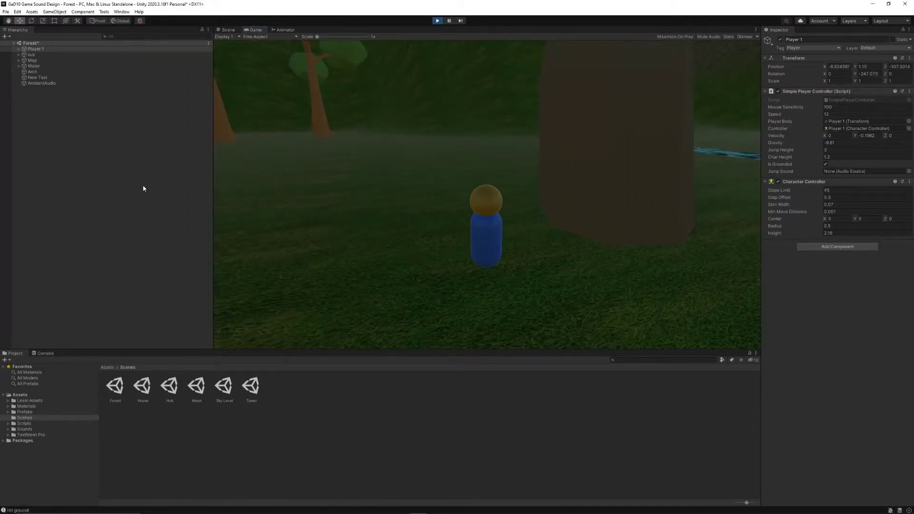
Step: Walk back past the campfire and pine trees toward the Back to Main Map sign
key(w)
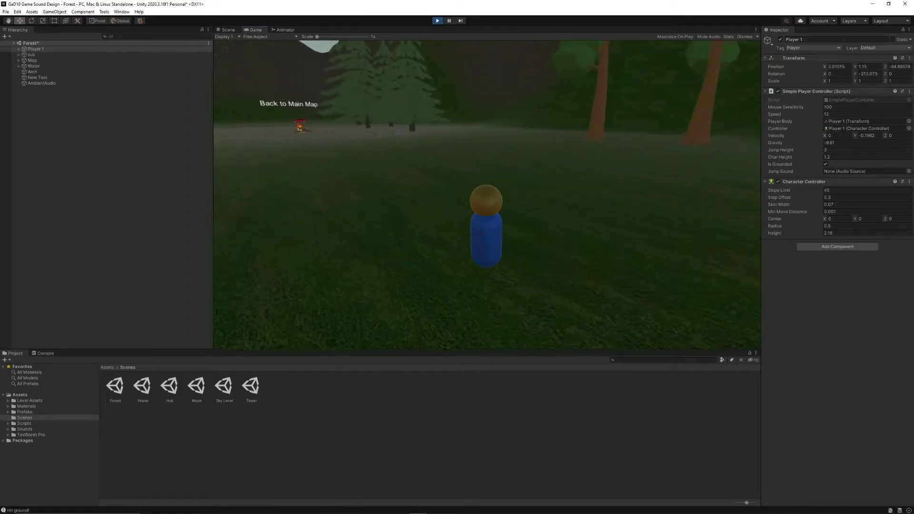
key(w)
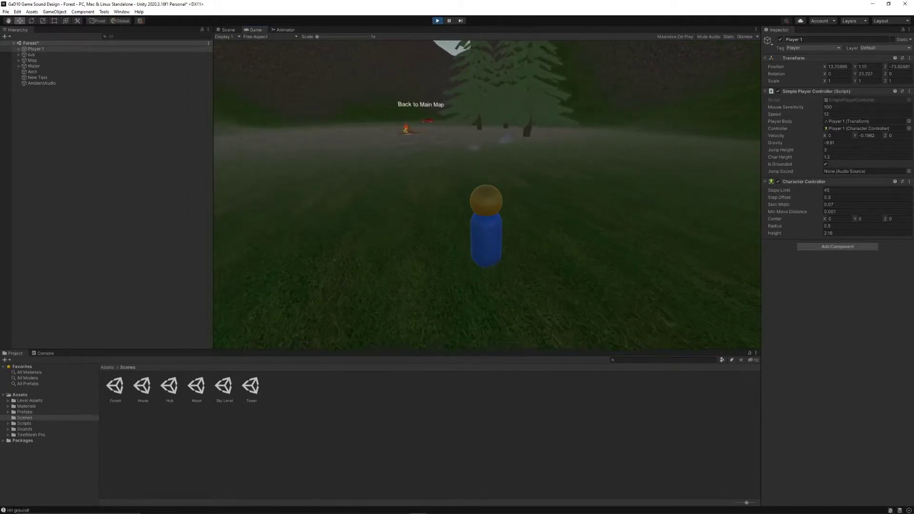
key(w)
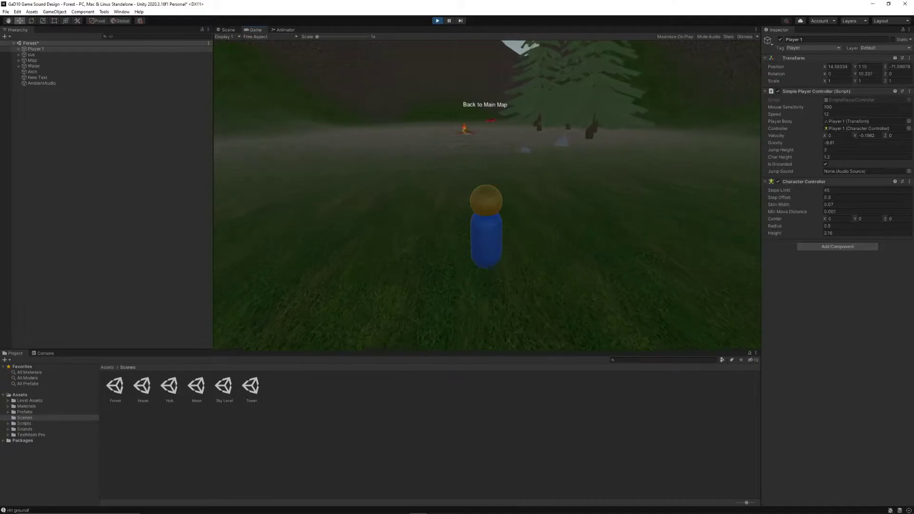
key(w)
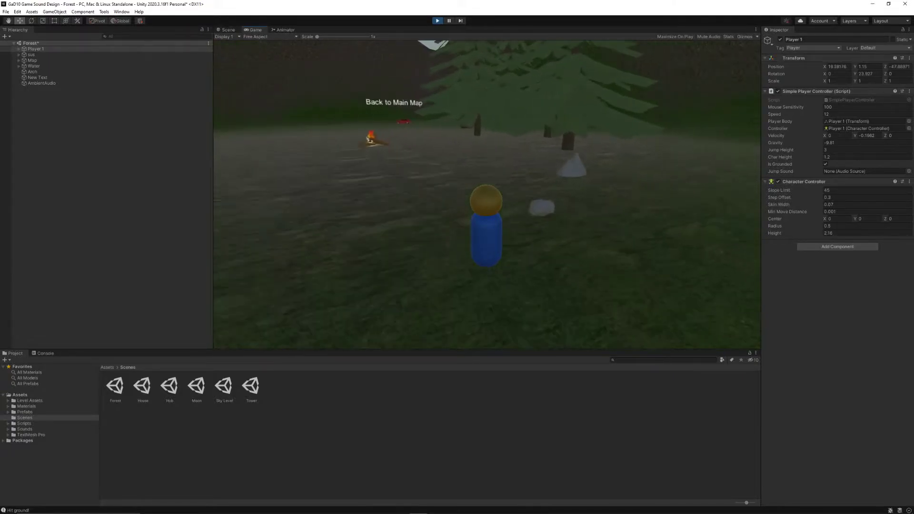
key(w)
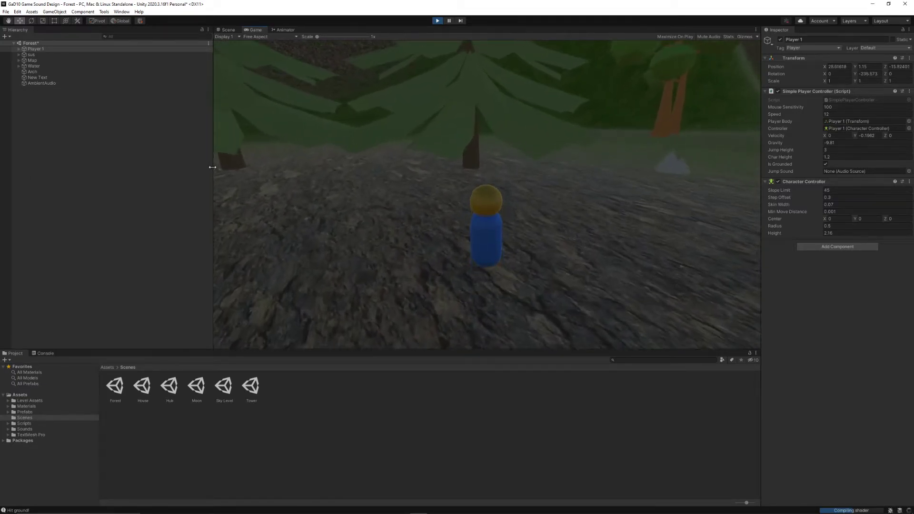
click(445, 128)
key(w)
key(w)
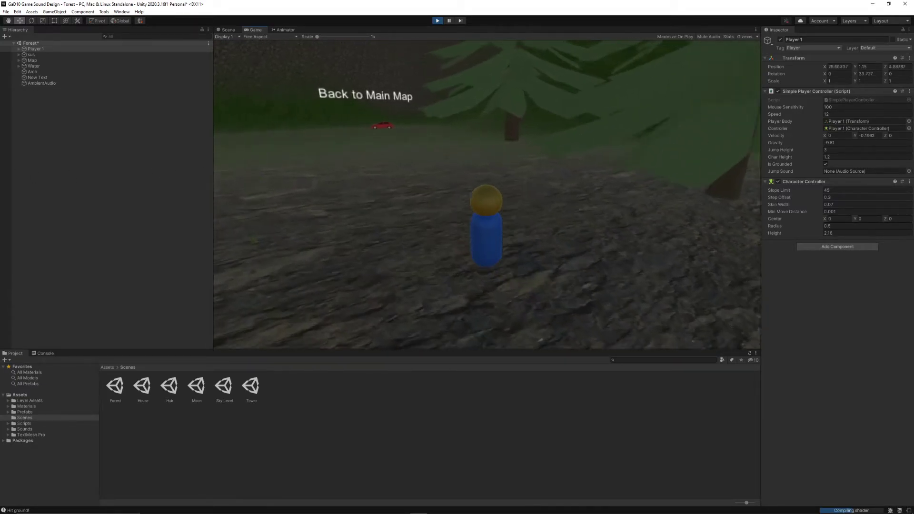
key(w)
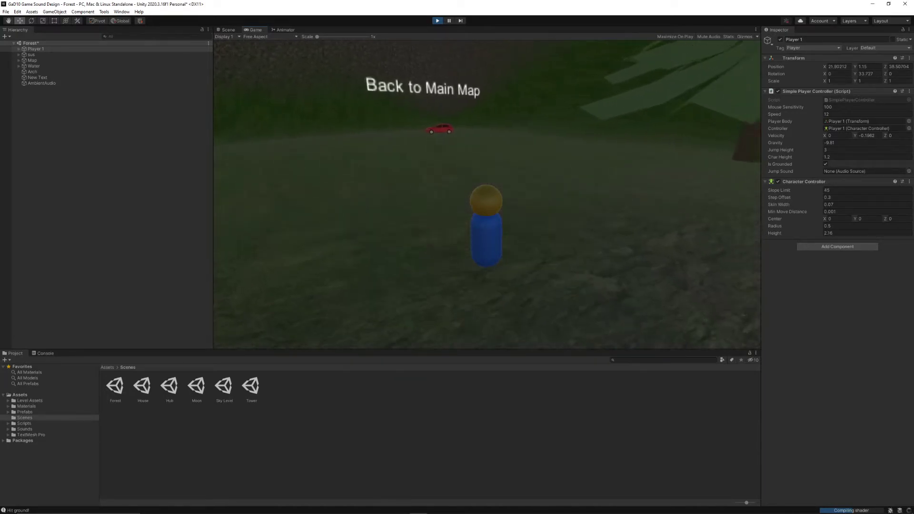
key(w)
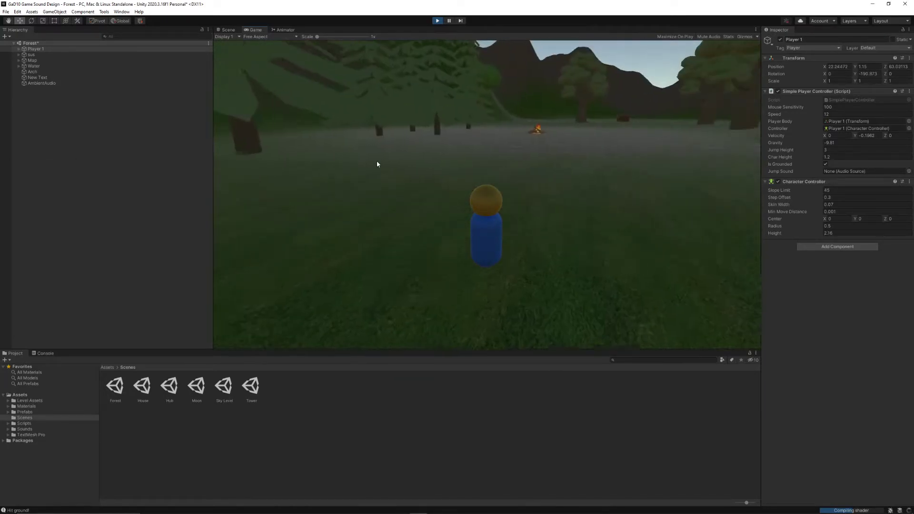
Step: Strafe across the clearing and climb the hillside to about X -44.09, Y 11.42
key(d)
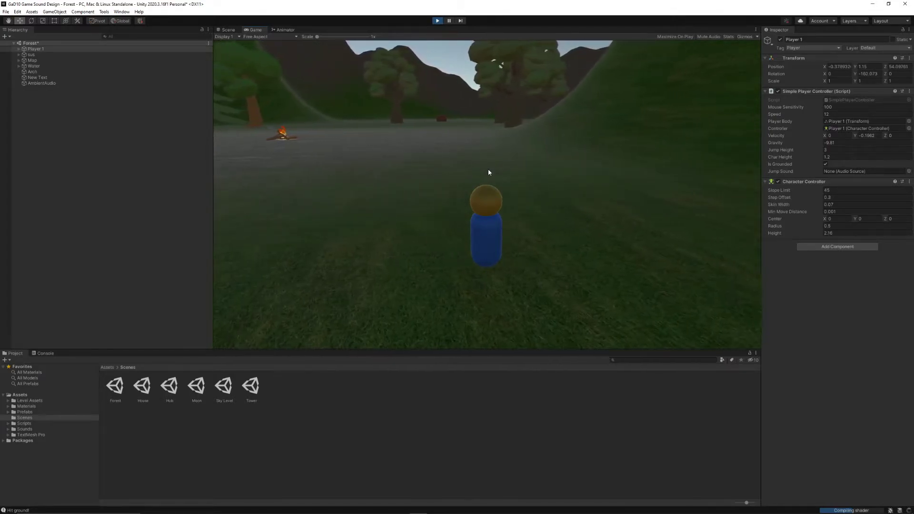
key(d)
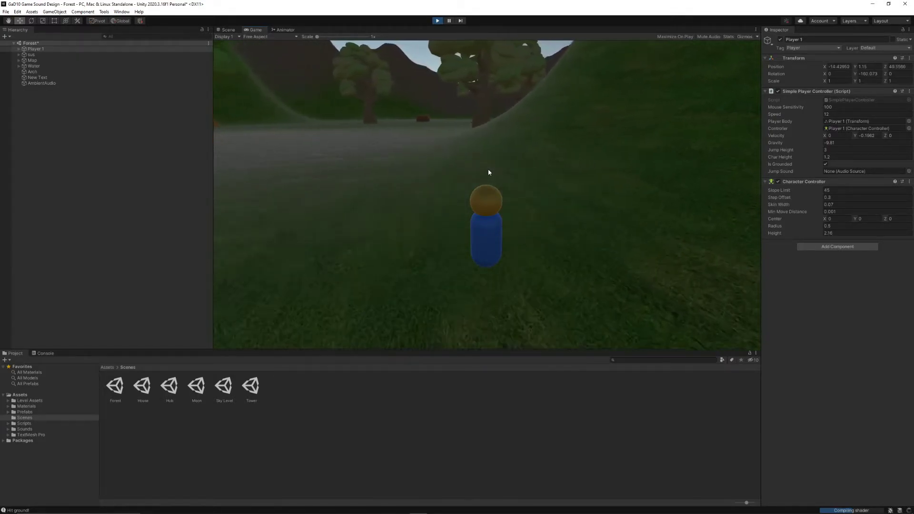
key(w)
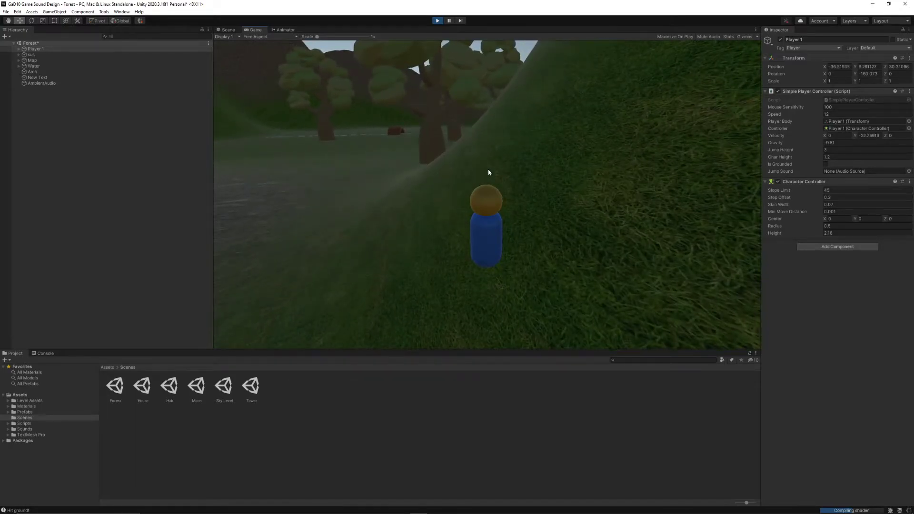
key(w)
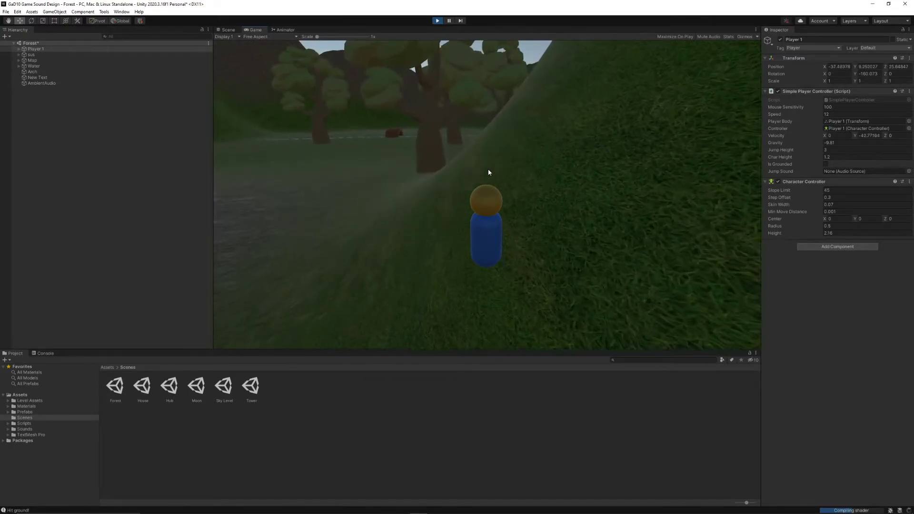
key(w)
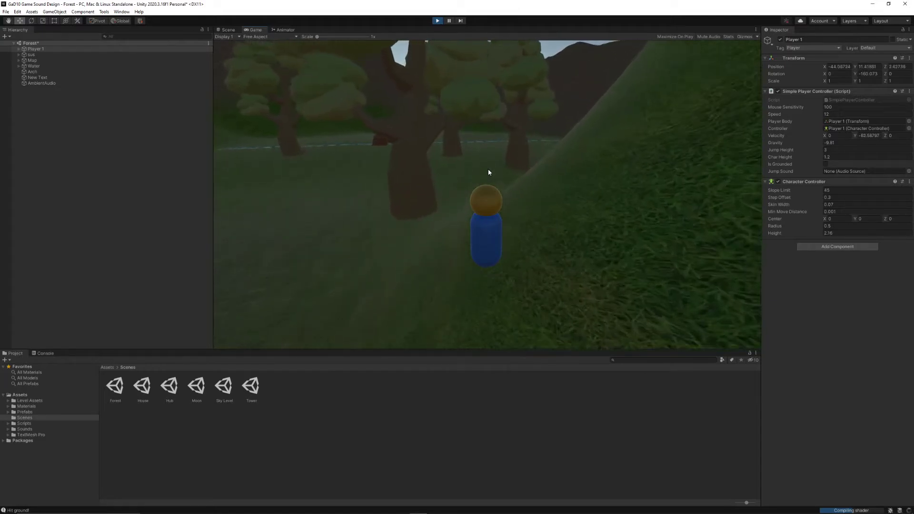
Step: Stop the game, delete the AmbientAudio object from the Forest scene, and run the game again
click(437, 21)
right_drag(493, 226, 538, 261)
click(514, 228)
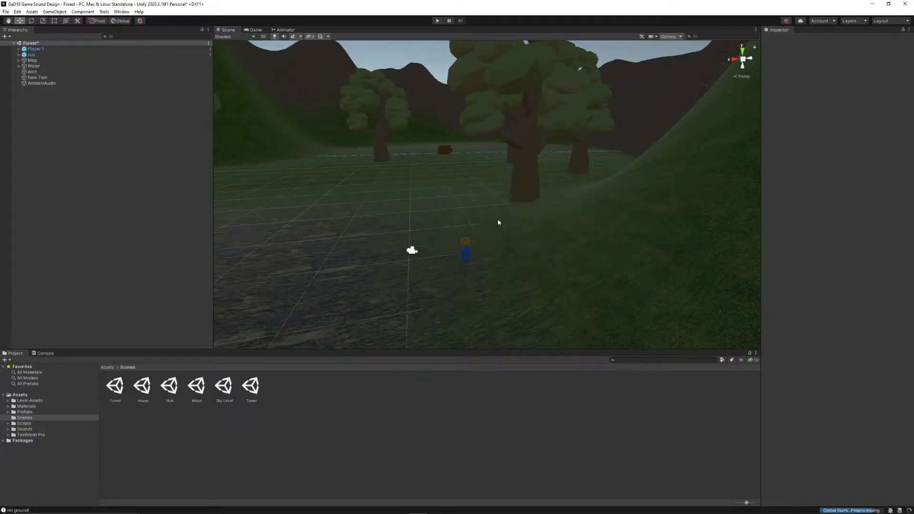
click(83, 84)
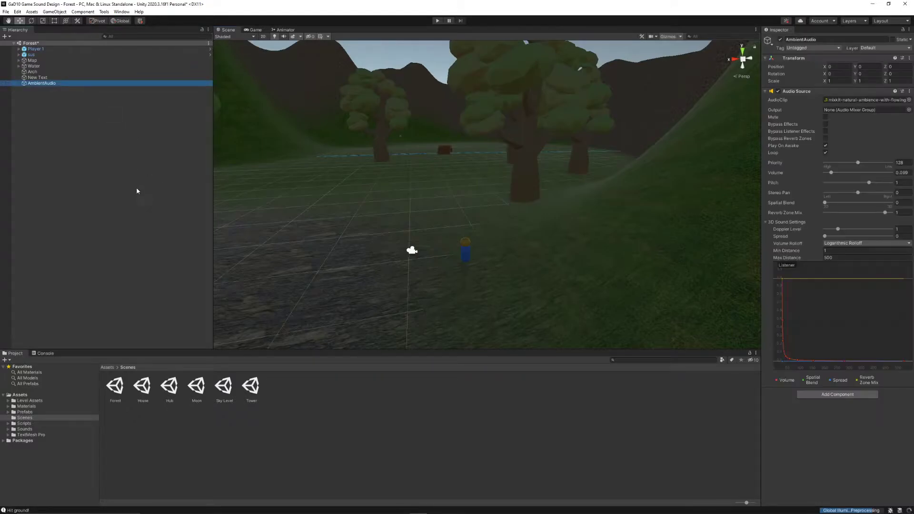
key(Delete)
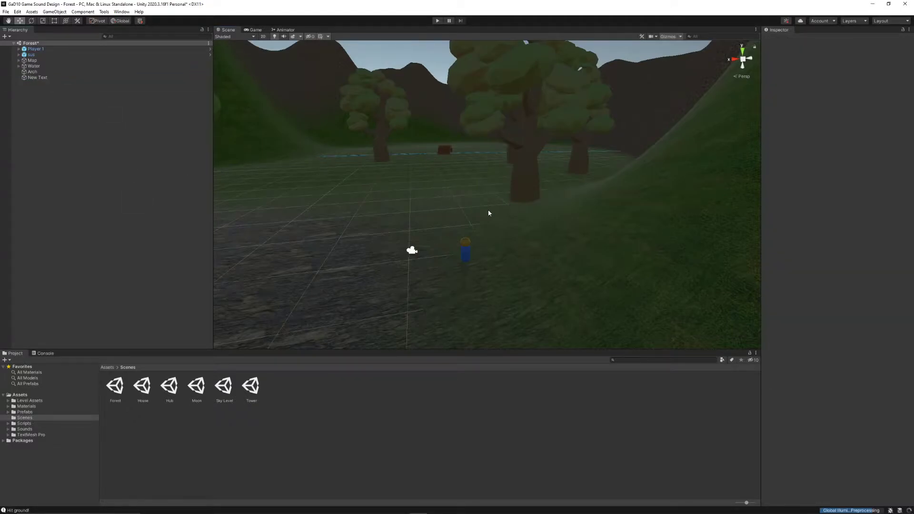
click(437, 21)
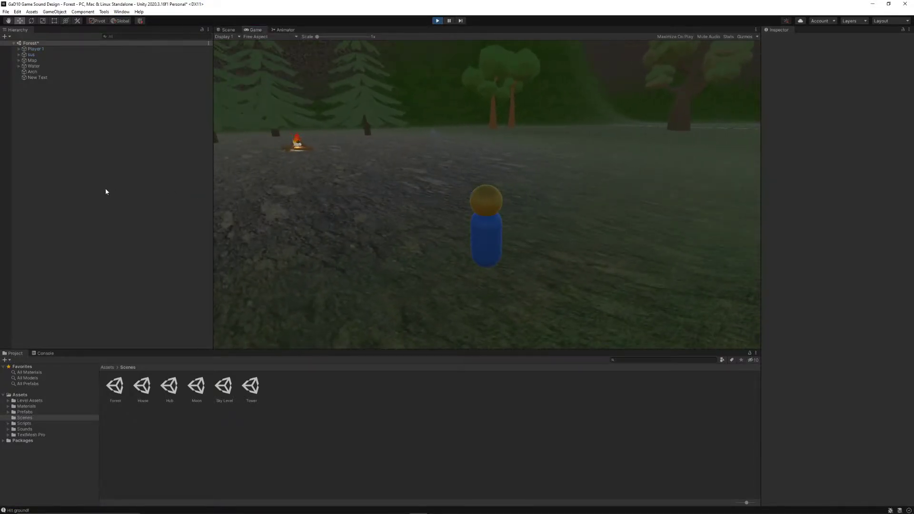
Step: Stop the test run to return to editing the Forest scene
click(437, 21)
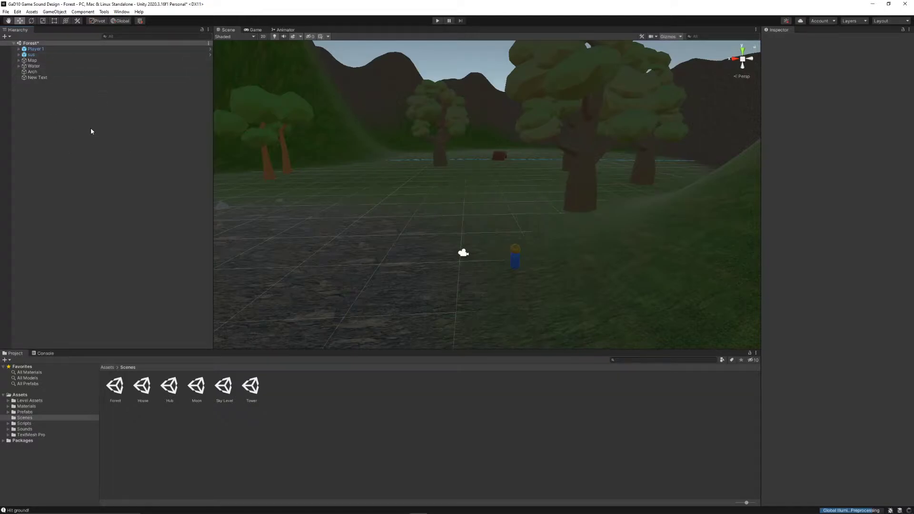
Step: Create an empty GameObject named AmbientAudio in the Hierarchy and collapse its Transform
click(39, 50)
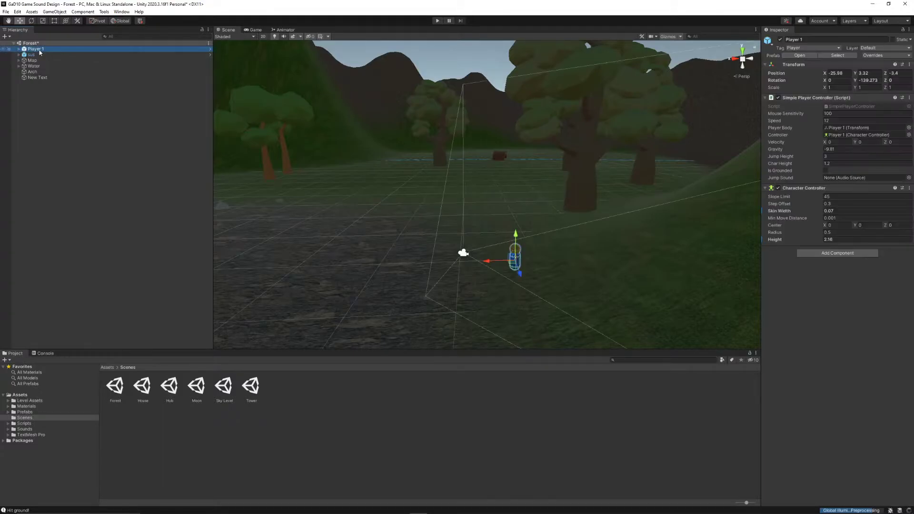
click(102, 137)
right_click(45, 103)
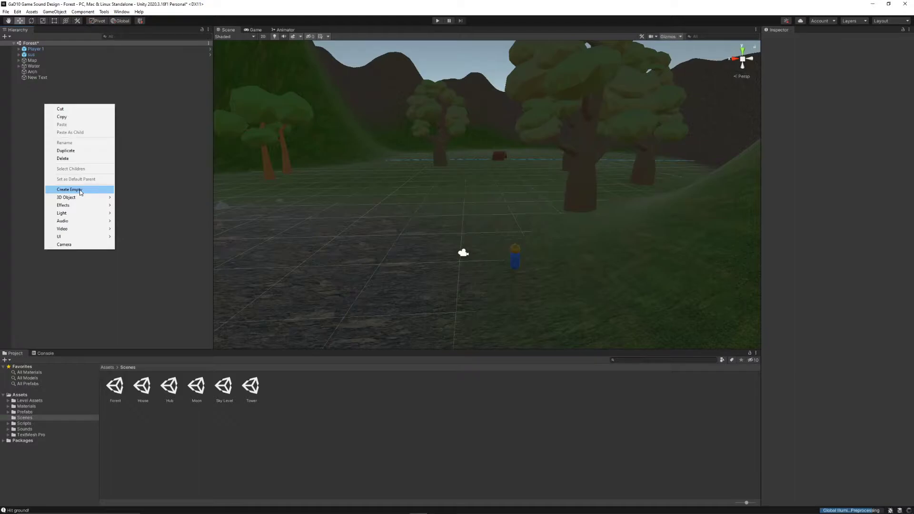
click(35, 108)
right_click(35, 109)
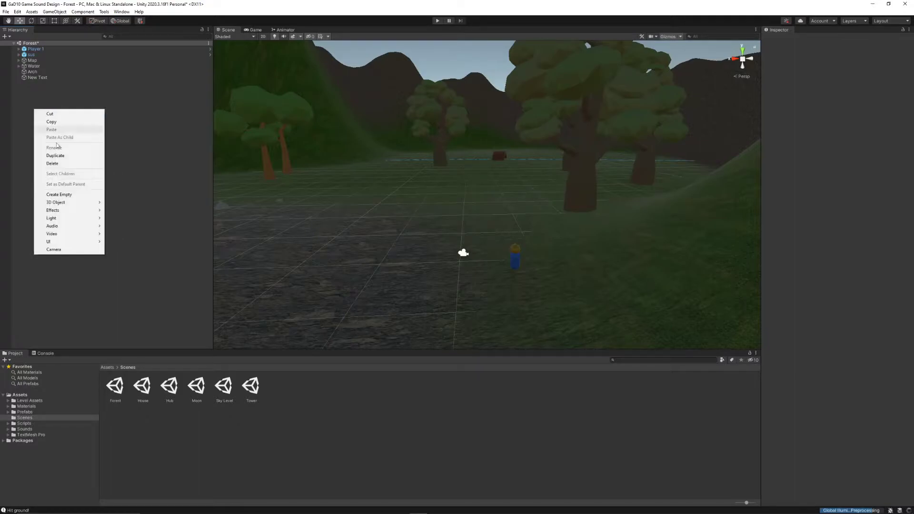
click(59, 195)
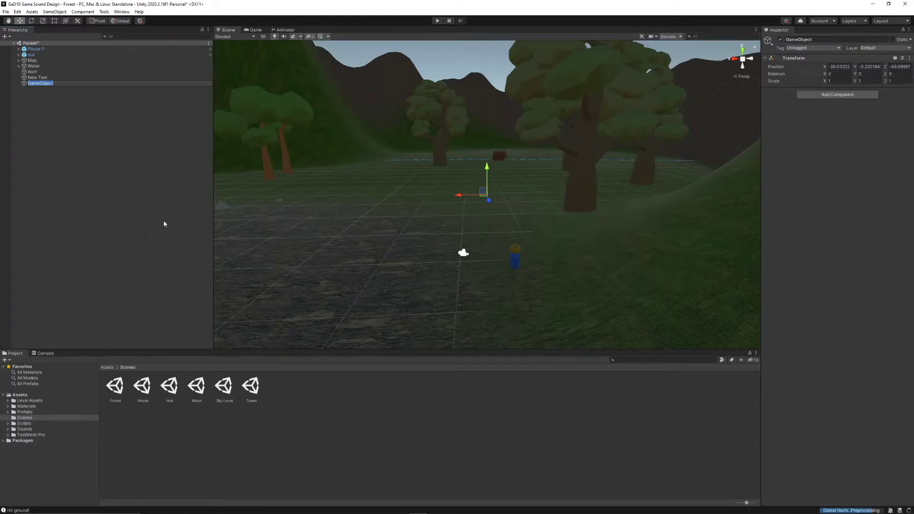
text(AmbientAudio)
key(Return)
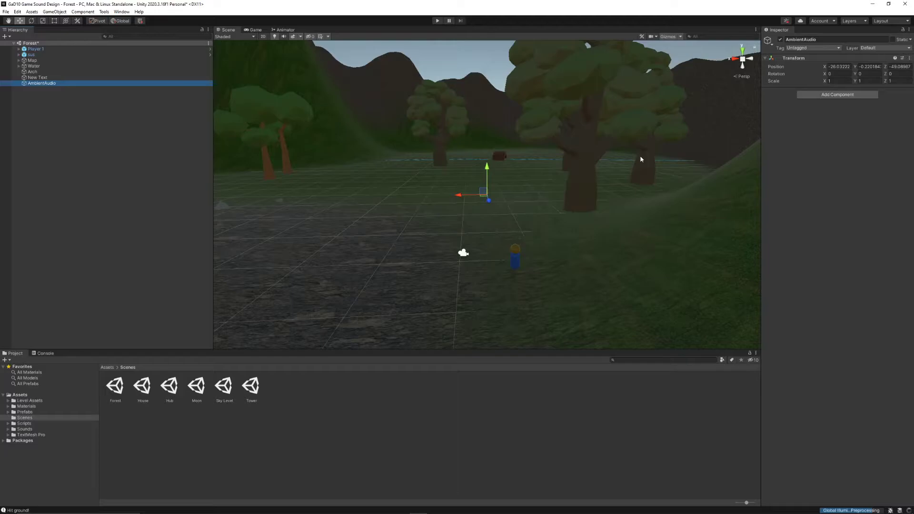
click(765, 58)
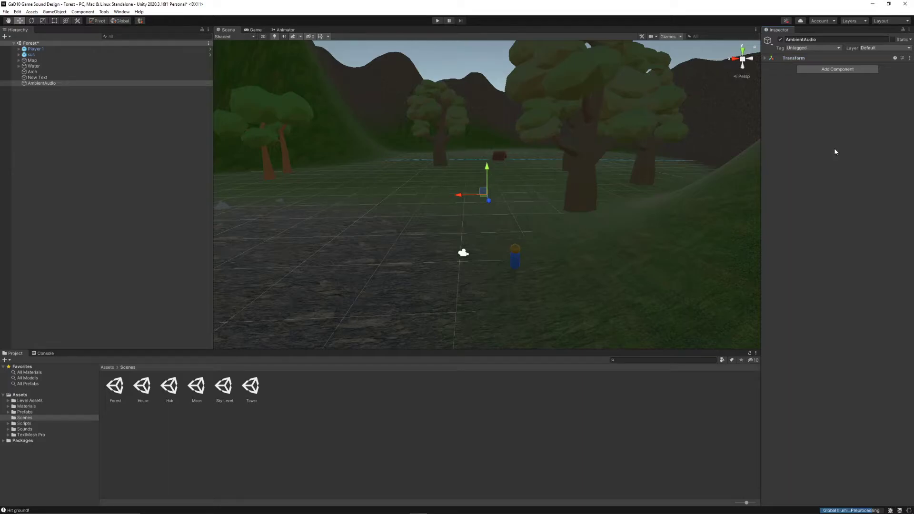
Step: Add an Audio Source component to AmbientAudio and collapse its 3D Sound Settings
click(837, 69)
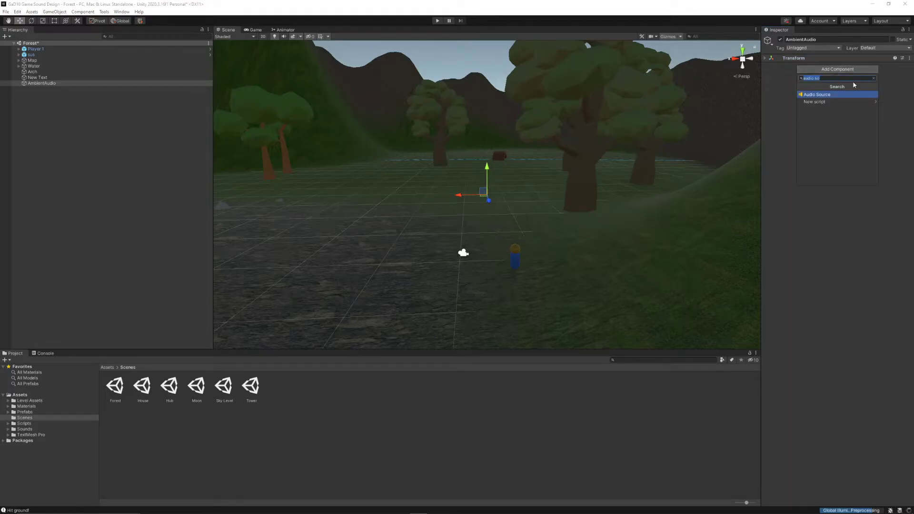
text(audio source)
click(783, 87)
click(842, 70)
click(820, 95)
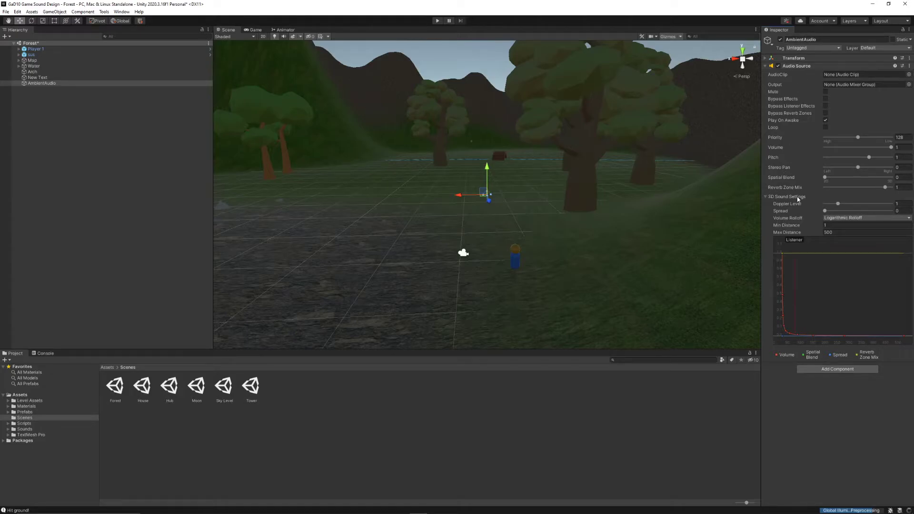
click(764, 196)
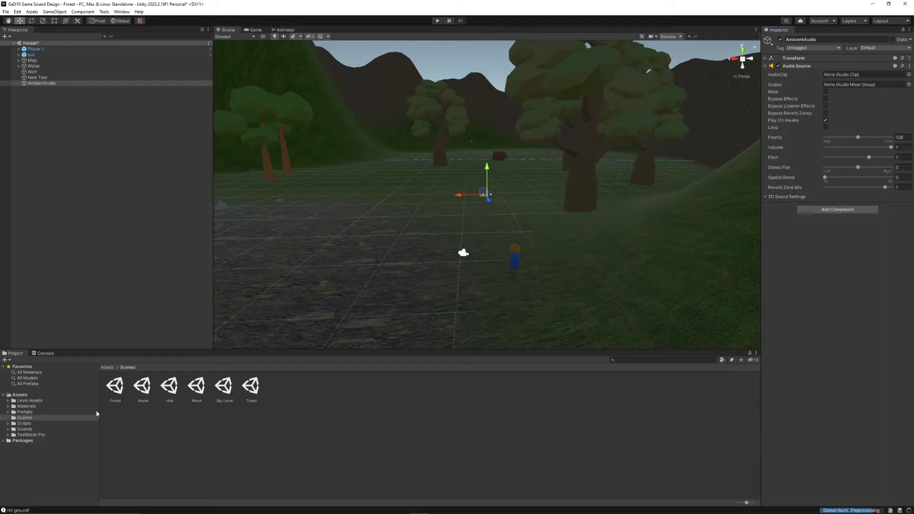
Step: Preview the mixkit natural ambience clip in the Sounds folder, then reselect AmbientAudio
click(33, 430)
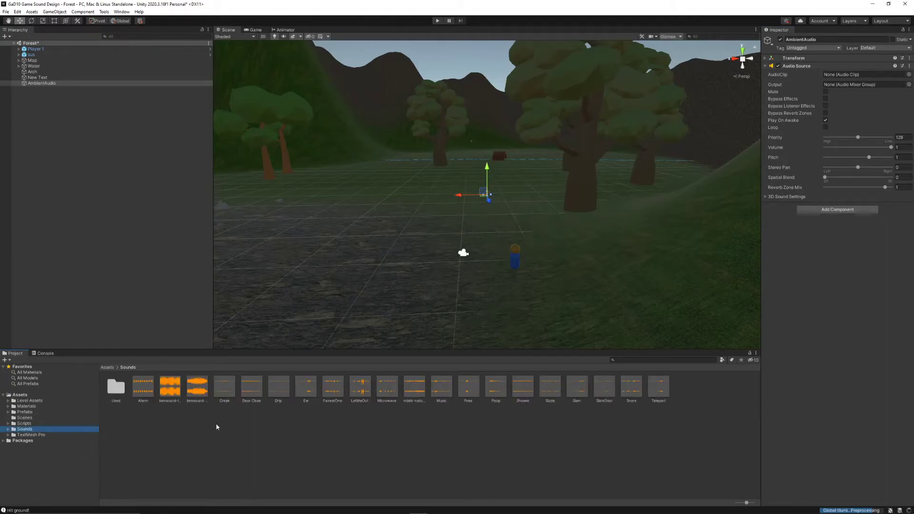
click(199, 390)
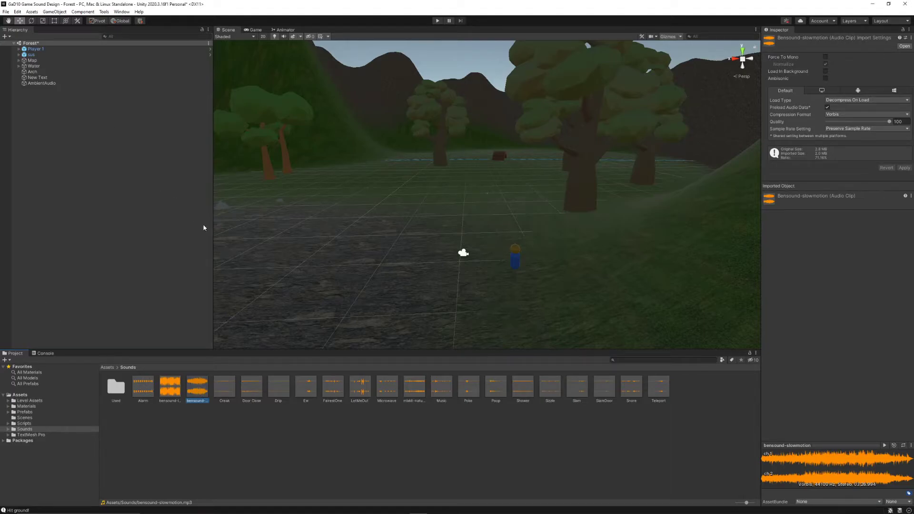
click(185, 442)
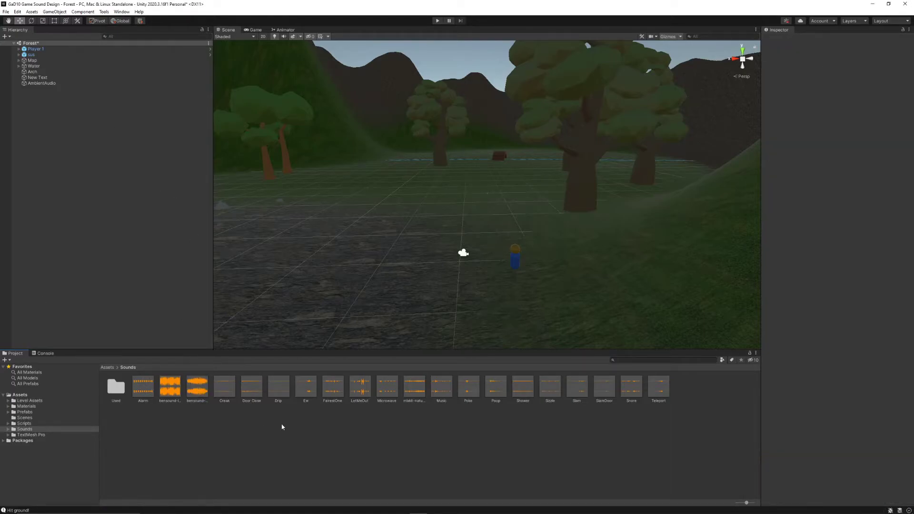
click(419, 388)
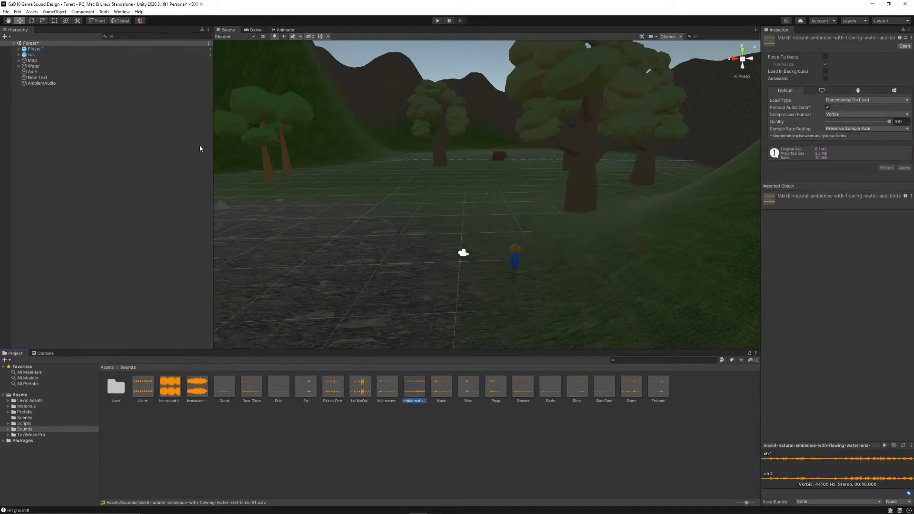
click(883, 445)
click(413, 389)
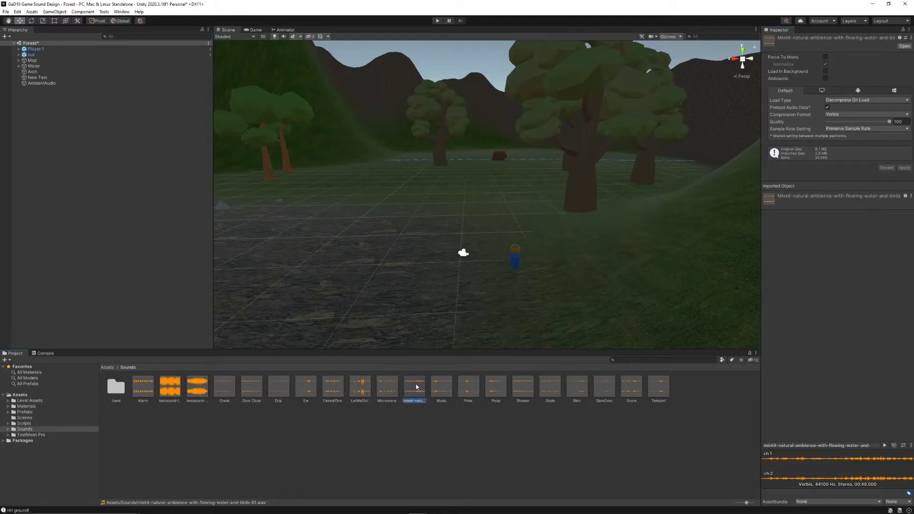
click(51, 84)
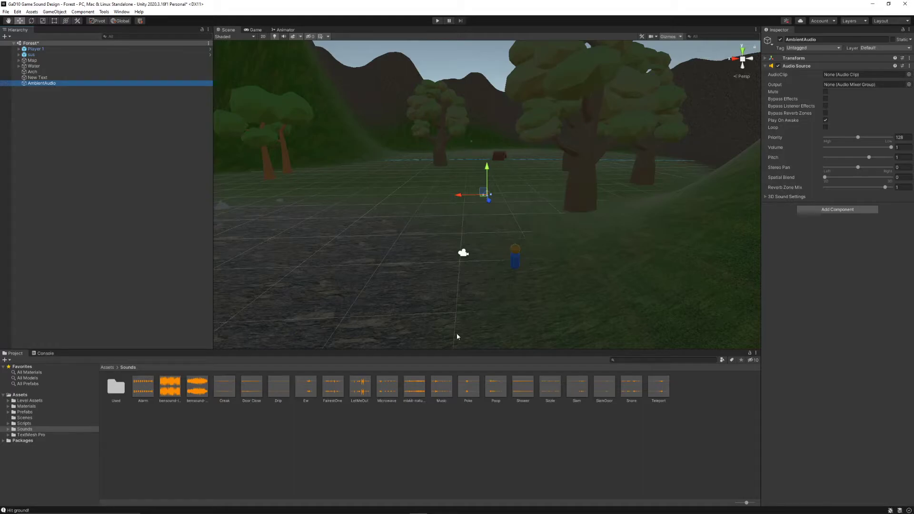
Step: Assign the mixkit natural ambience clip to AmbientAudio's Audio Source through the AudioClip picker
drag(414, 393, 859, 76)
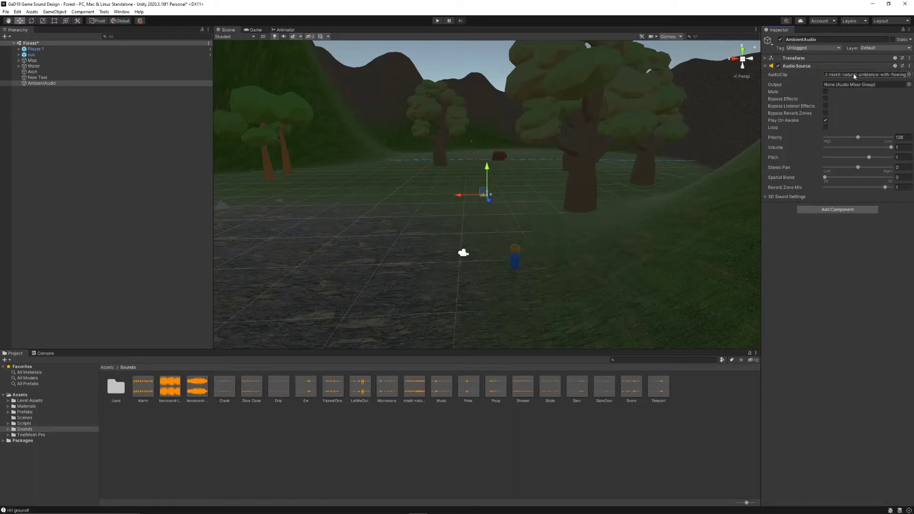
click(909, 75)
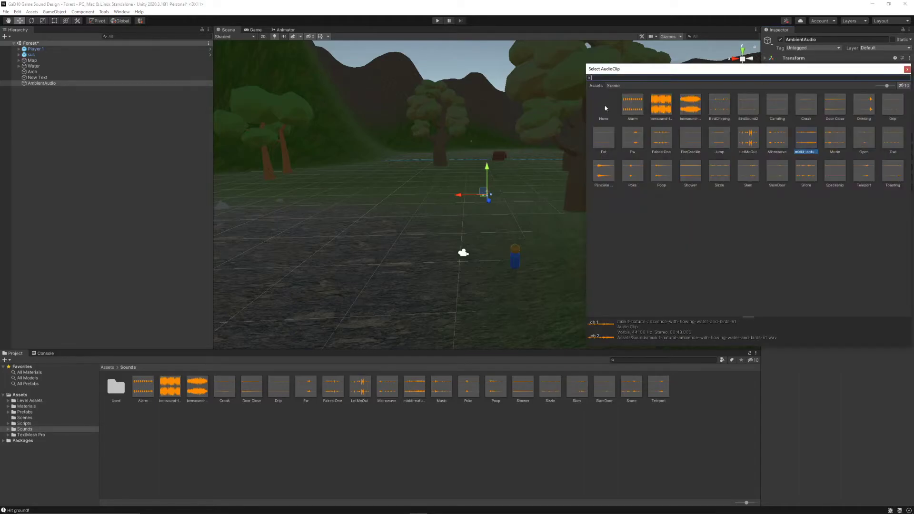
click(604, 108)
click(907, 69)
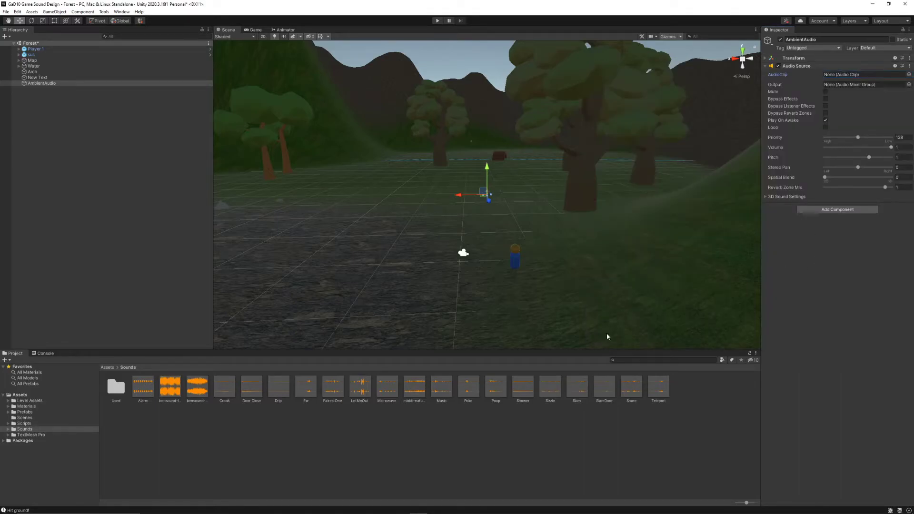
click(908, 74)
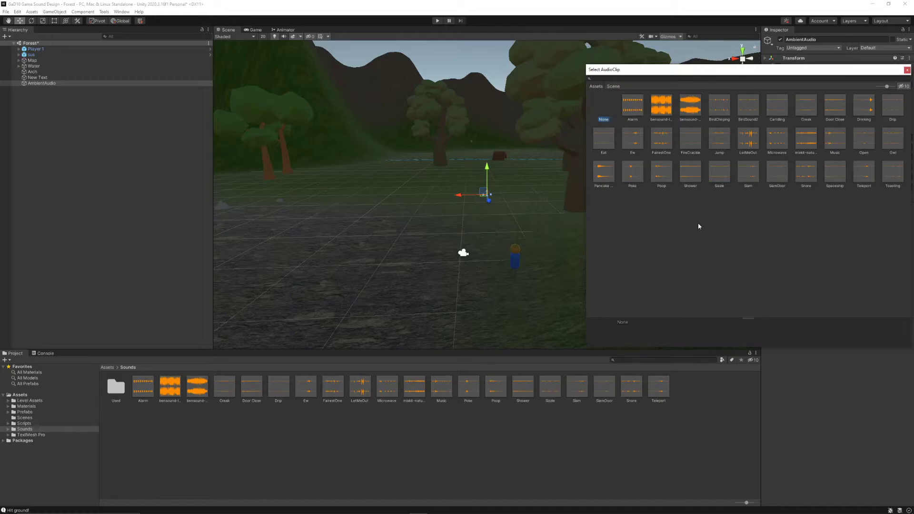
click(806, 140)
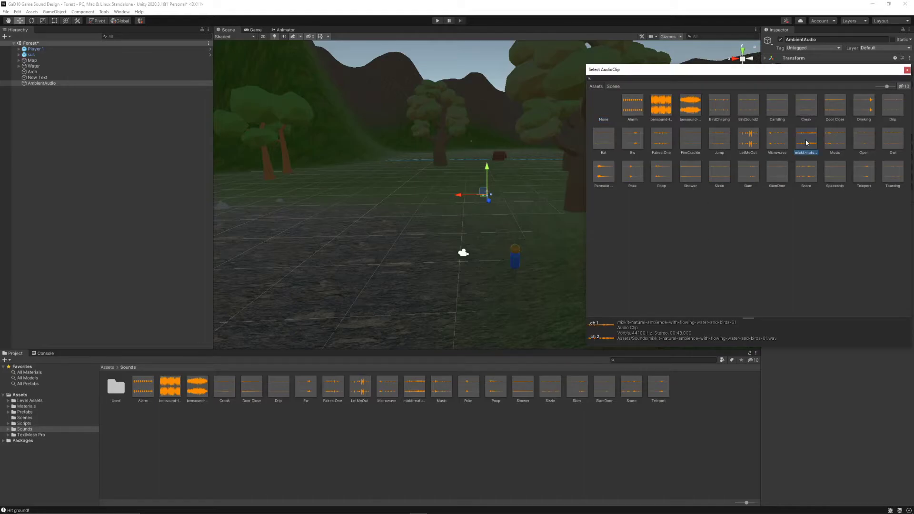
double_click(806, 142)
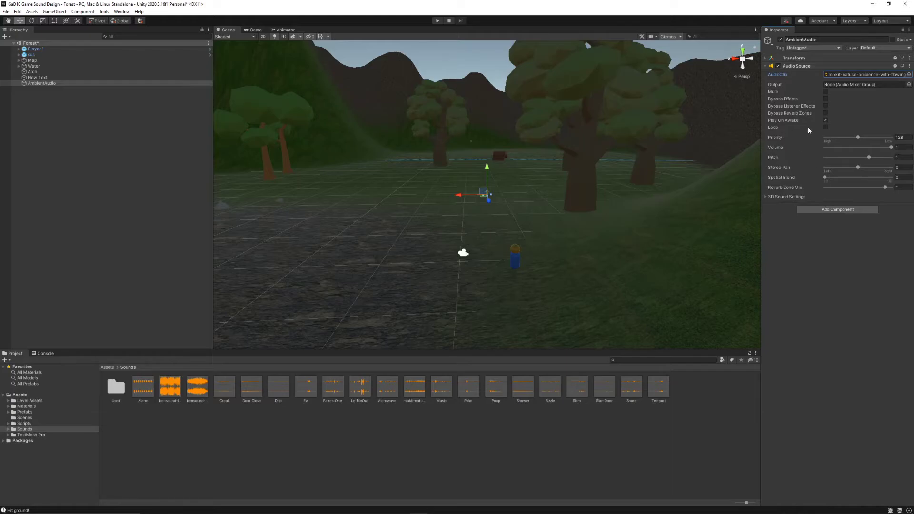
Step: Enable Loop on the ambience Audio Source and lower its volume to about 0.75
click(825, 127)
click(832, 143)
mouse_move(891, 147)
mouse_down()
mouse_move(837, 148)
mouse_move(894, 149)
mouse_up()
Step: In Play mode, try ambience volumes from 0.2 down to about 0.07, then stop the game
click(438, 22)
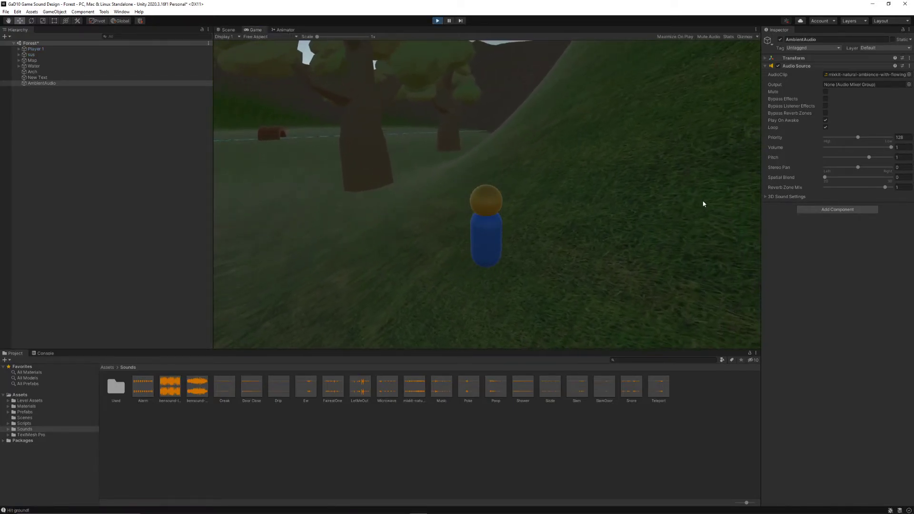
click(891, 148)
drag(862, 151, 836, 151)
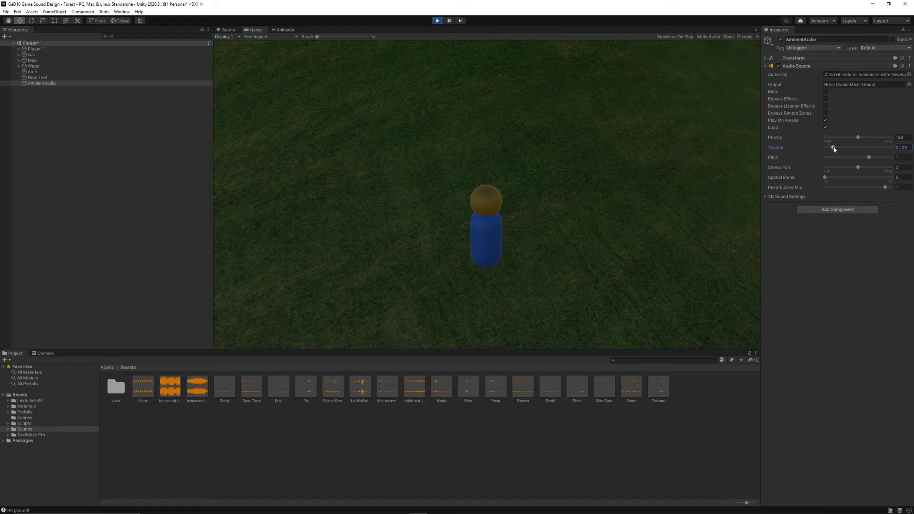
click(824, 149)
drag(825, 149, 834, 149)
click(599, 159)
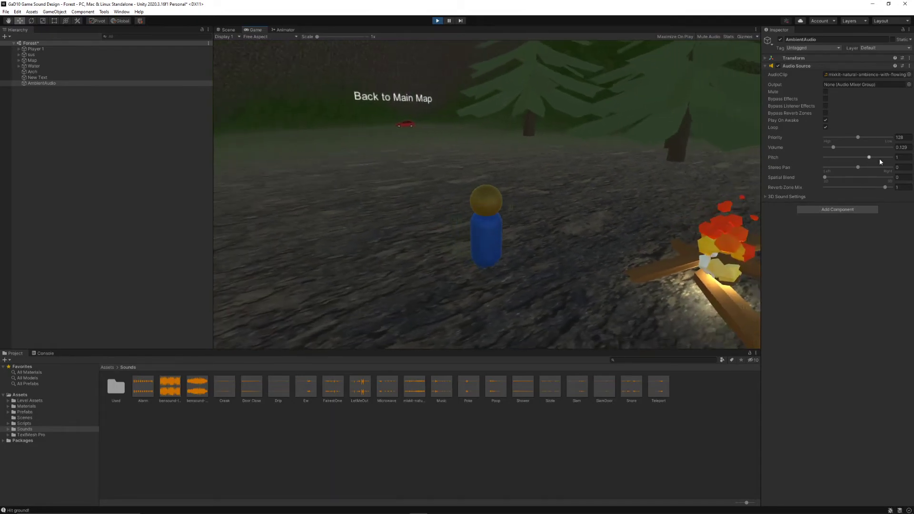
drag(836, 150, 830, 150)
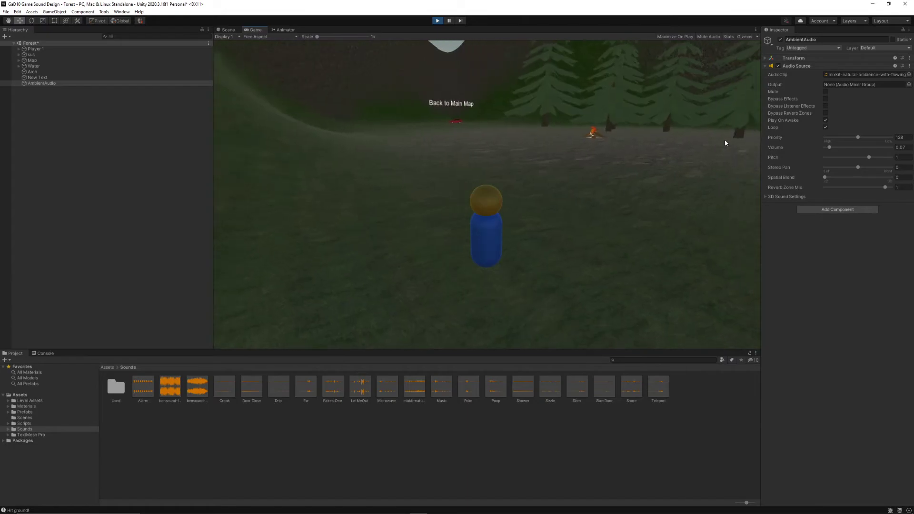
click(437, 21)
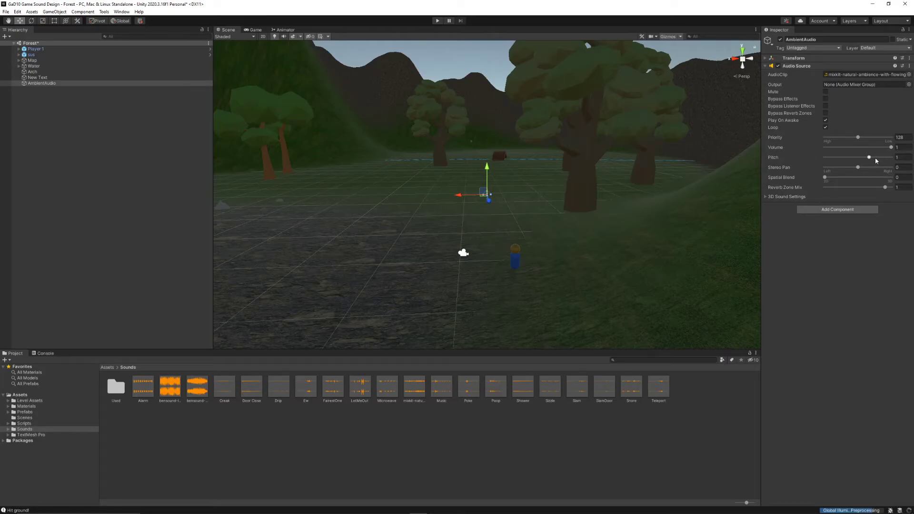
Step: Set the ambience volume to 0.064 and save the Forest scene
drag(888, 149, 828, 148)
click(851, 265)
key(ctrl+s)
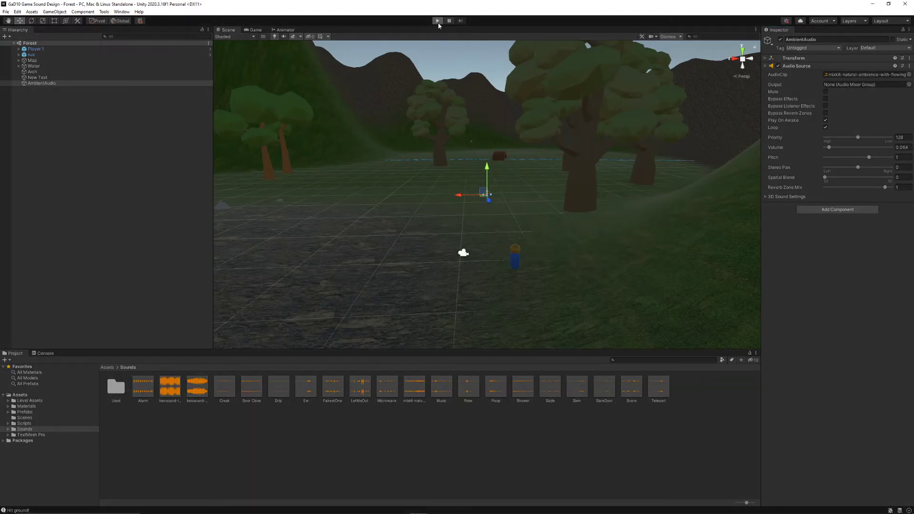
Step: Run a quick Play-mode test of the quieter ambience, then reselect AmbientAudio
click(438, 22)
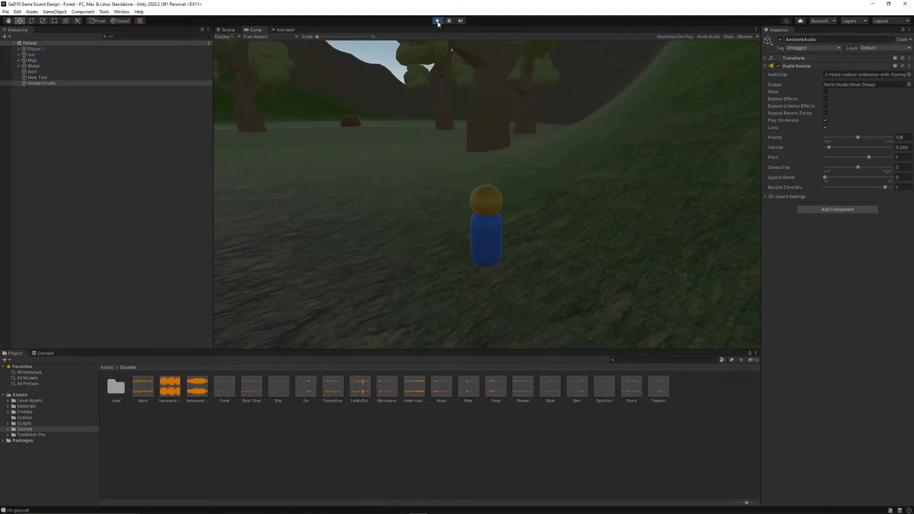
click(437, 21)
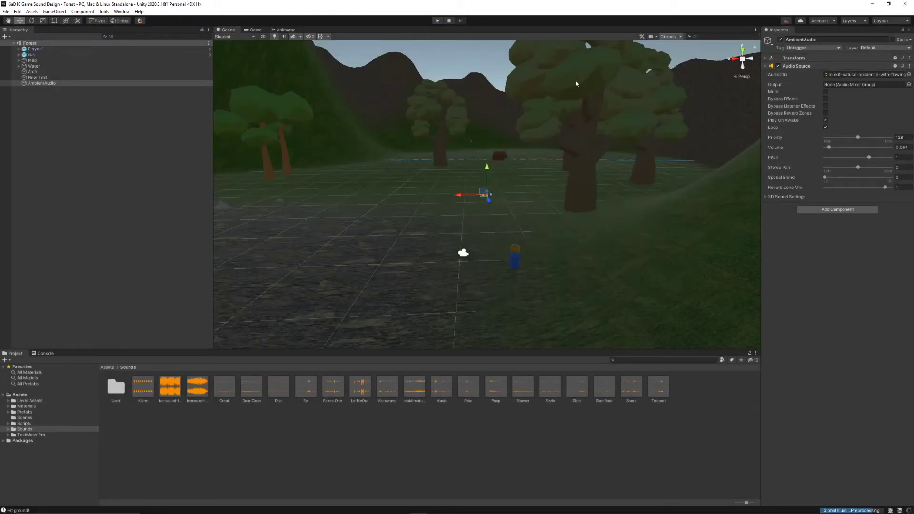
click(141, 83)
Step: Add a second Audio Source to AmbientAudio using the bensound-slowmotion clip
click(821, 209)
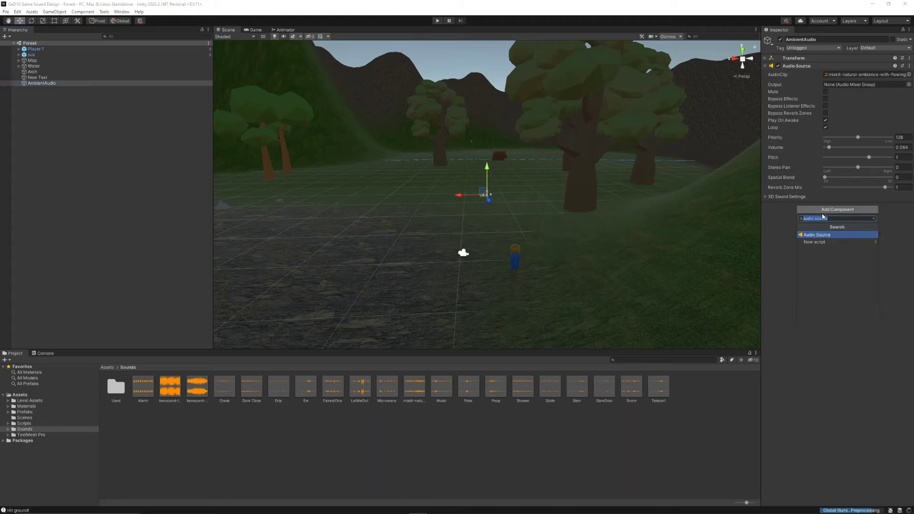
click(821, 228)
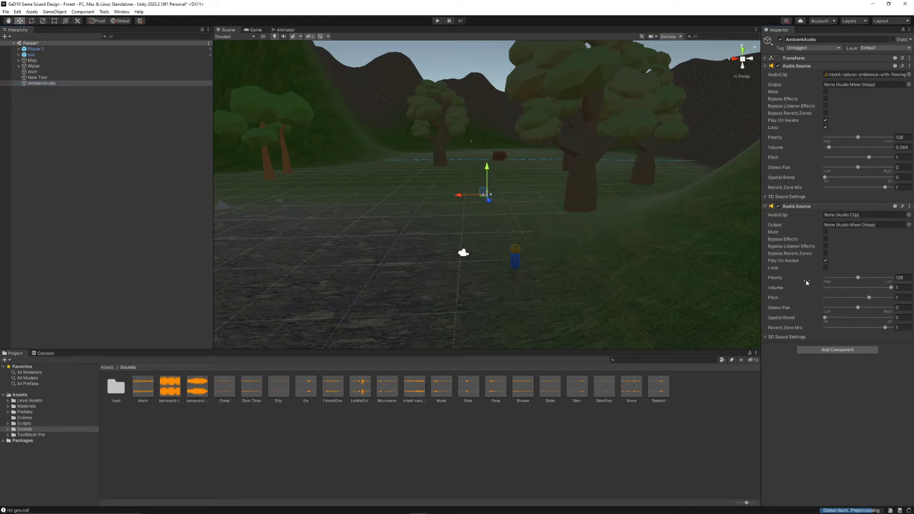
click(907, 215)
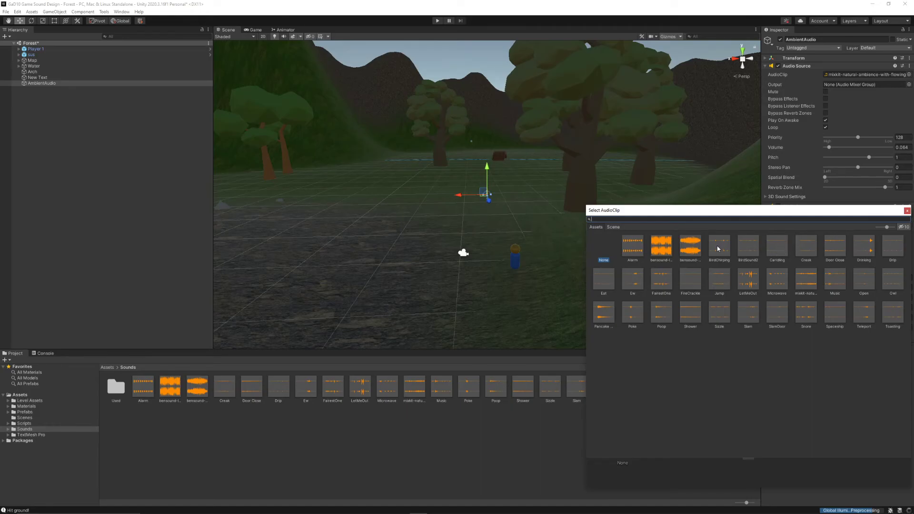
click(690, 249)
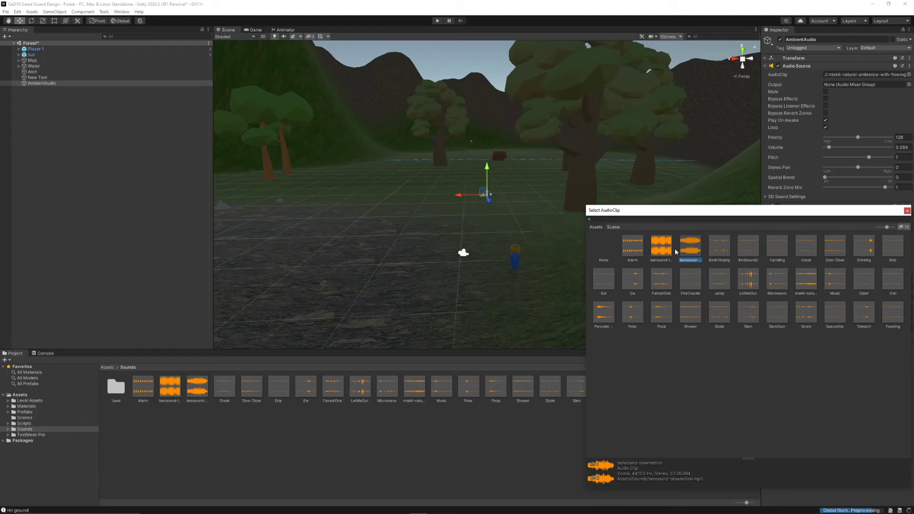
key(Return)
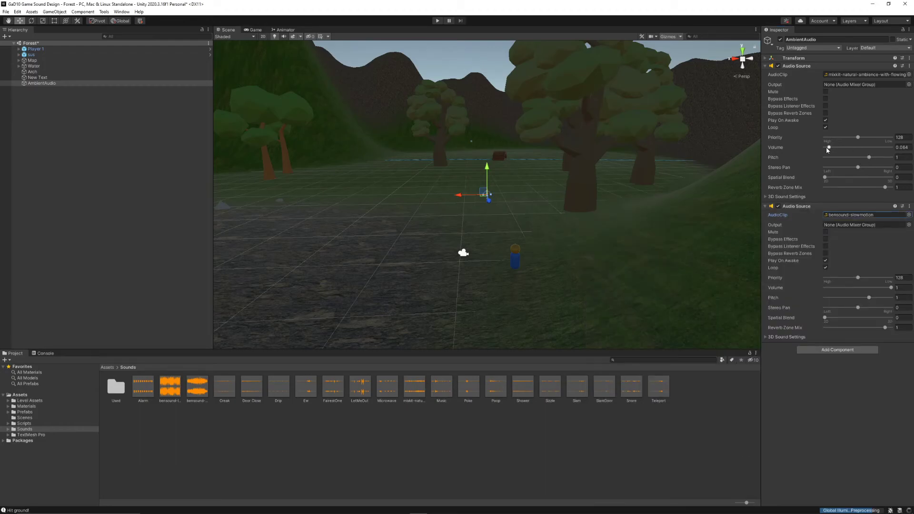
Step: Set ambience volume to 0.069, music priority to 109 and volume to 0.07, then play the game
drag(826, 147, 829, 149)
click(853, 280)
drag(890, 287, 829, 289)
click(437, 20)
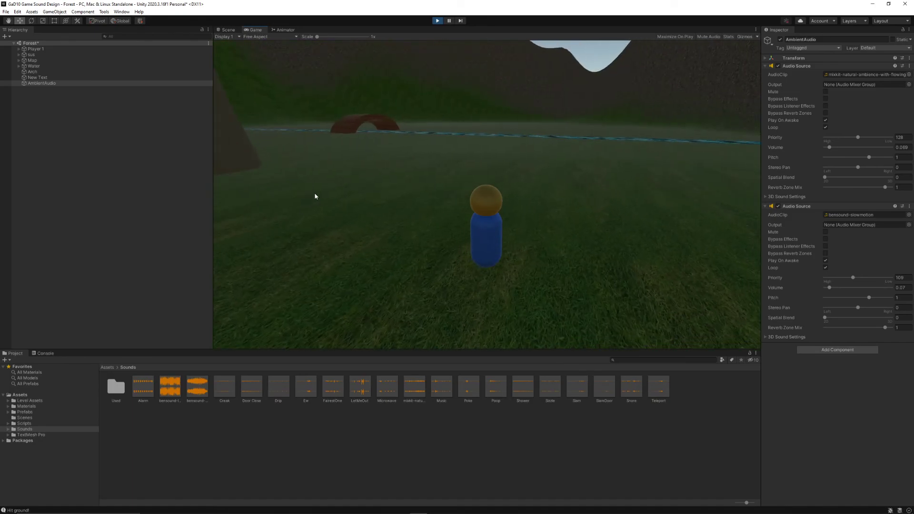
Step: Stop Play mode, select the Terrain in the Scene view, then deselect everything
click(437, 21)
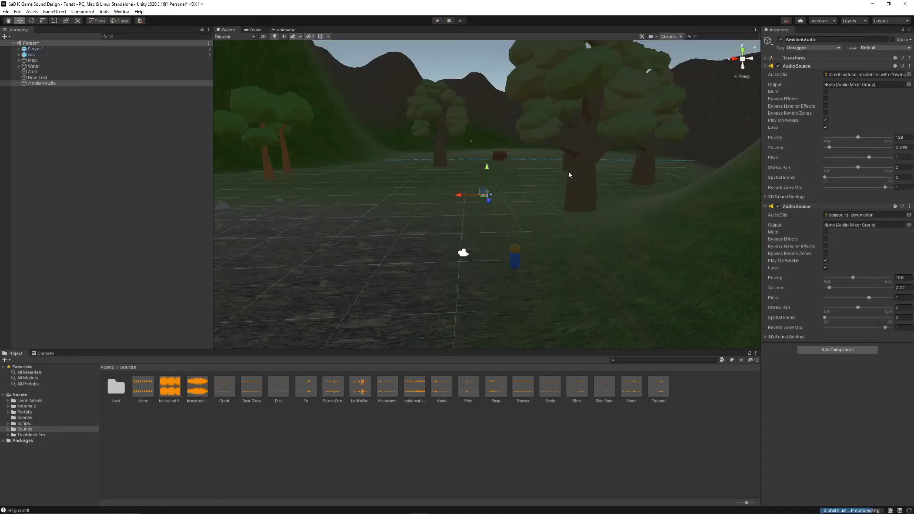
click(550, 237)
click(483, 62)
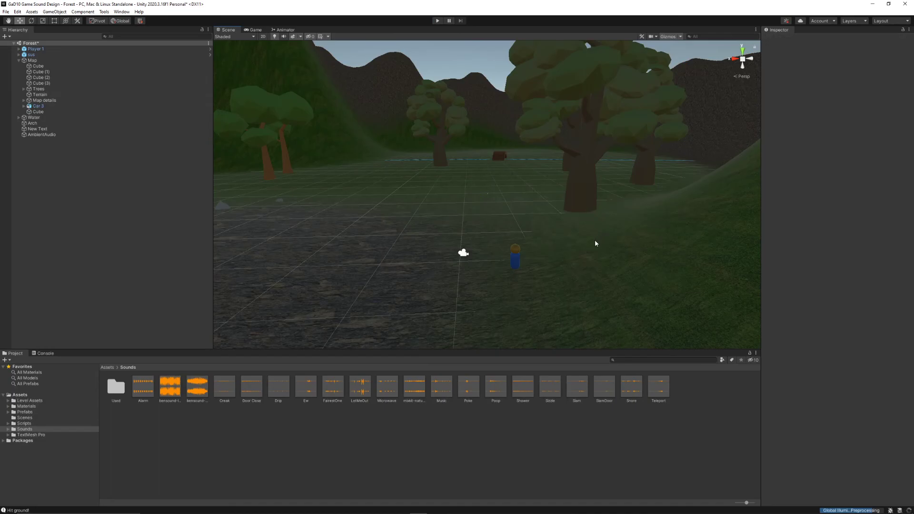